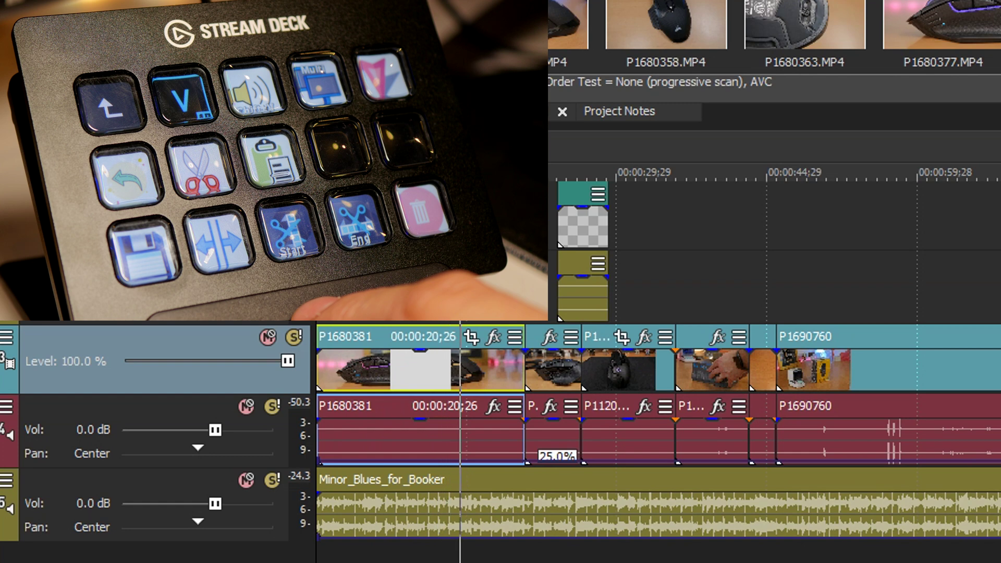
- Trim P1680381 at the playhead and next cut, shortening it from 00:00:20;26 to 00:00:16;11
key("alt+bracketright")
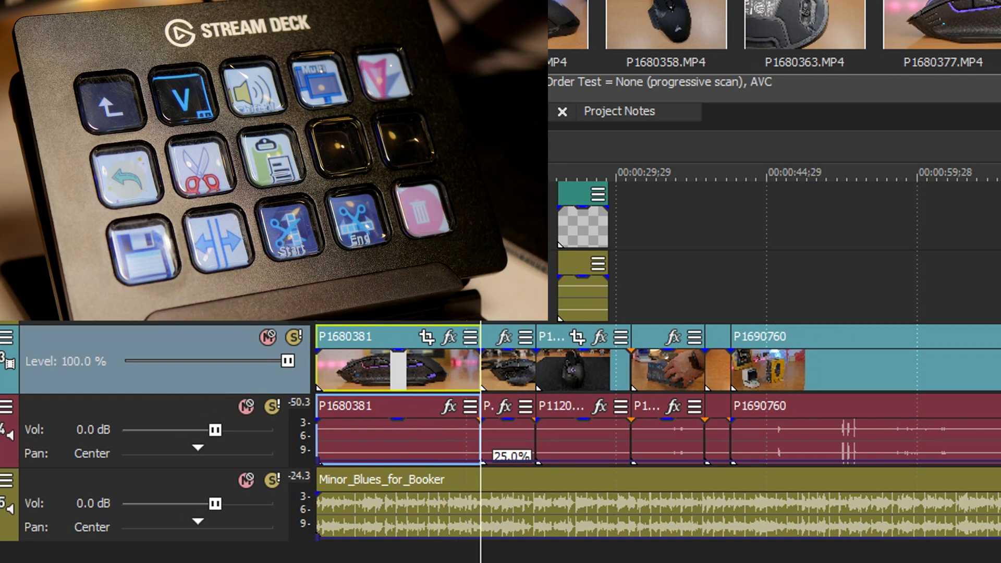
key("space")
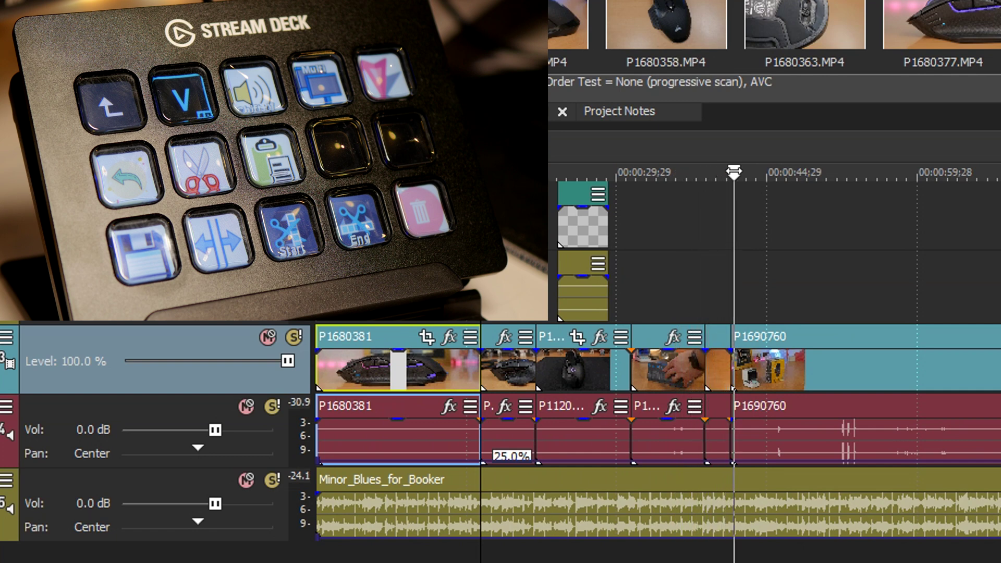
left_click(732, 327)
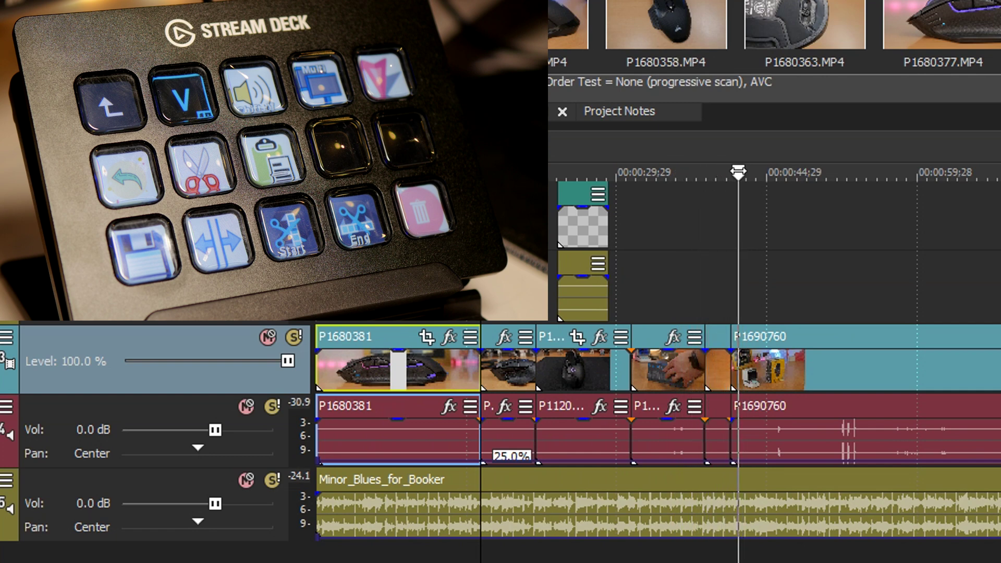
key("i")
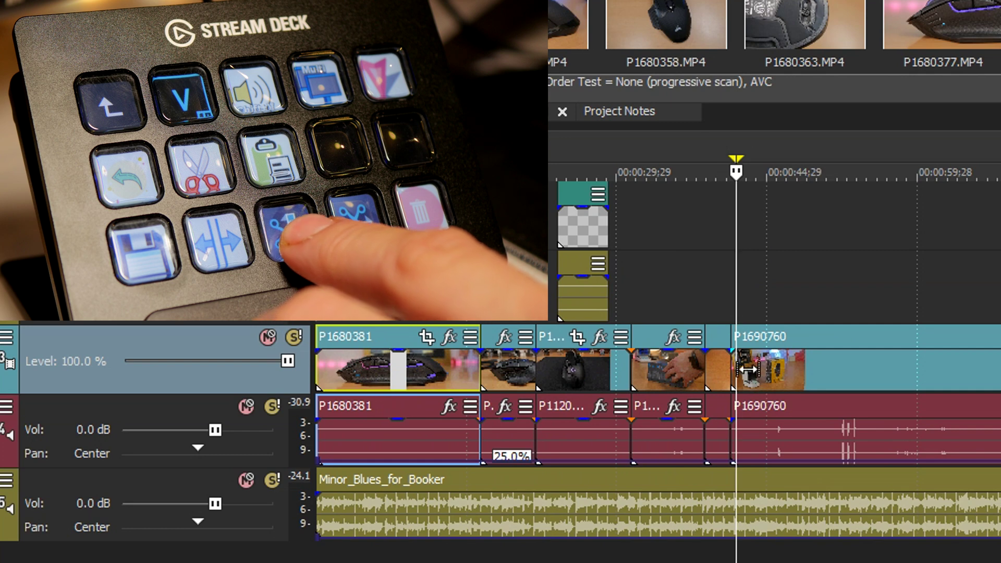
key("o")
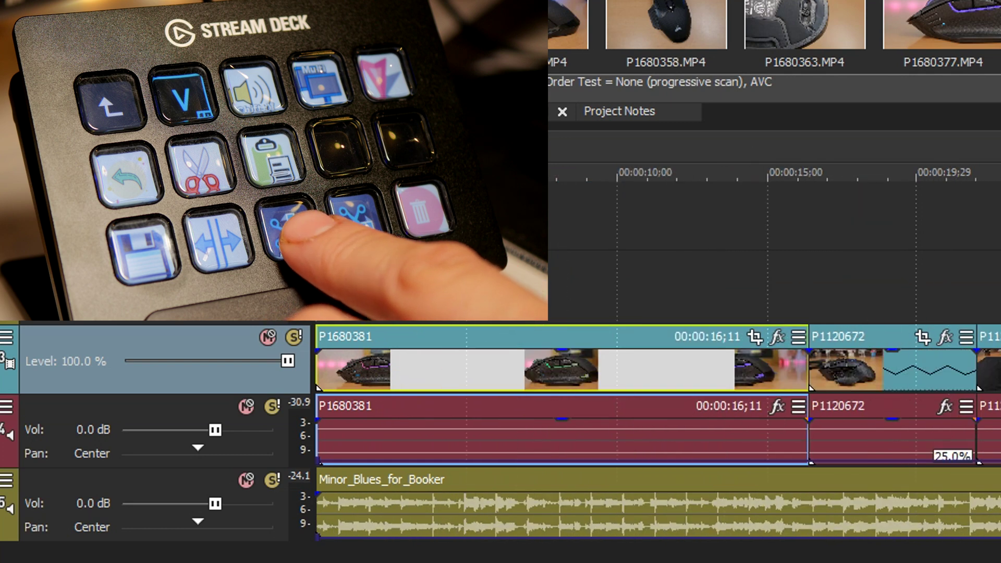
- Deselect the trimmed clip's video and audio and zoom the timeline out
key("ctrl+shift+a")
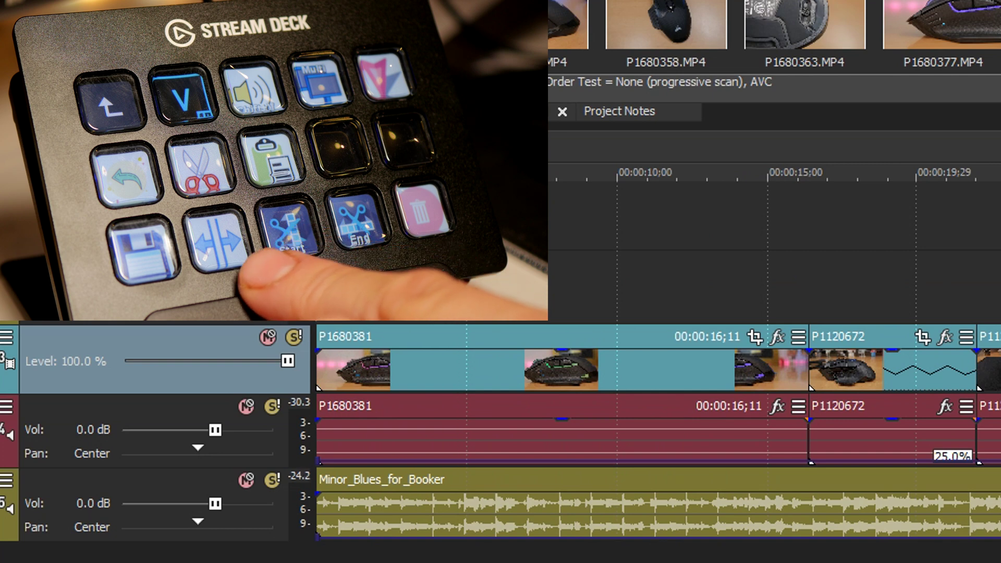
key("Down")
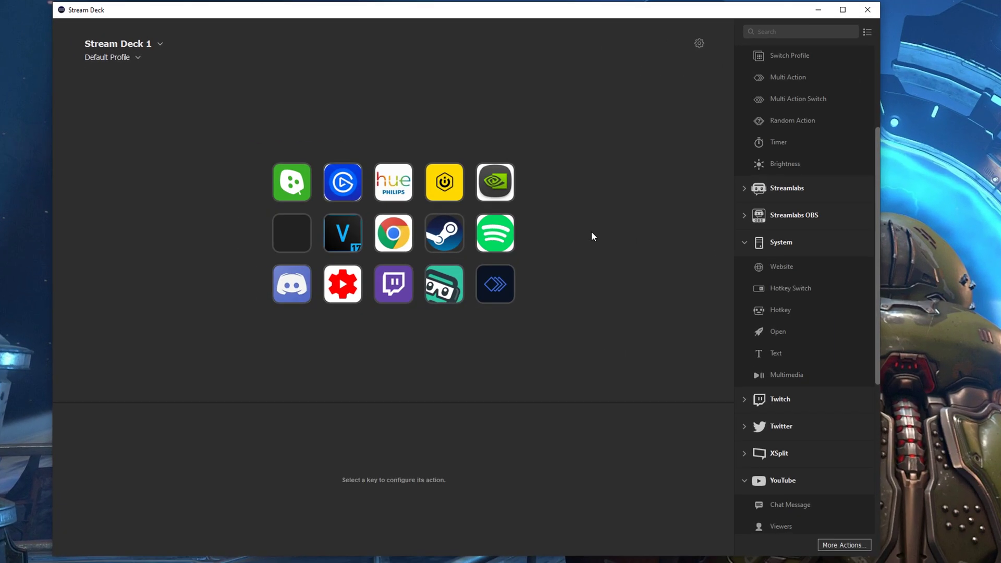
- Look inside the Vegas folder, then create a new folder on an empty row-two root key and open it
left_click(354, 241)
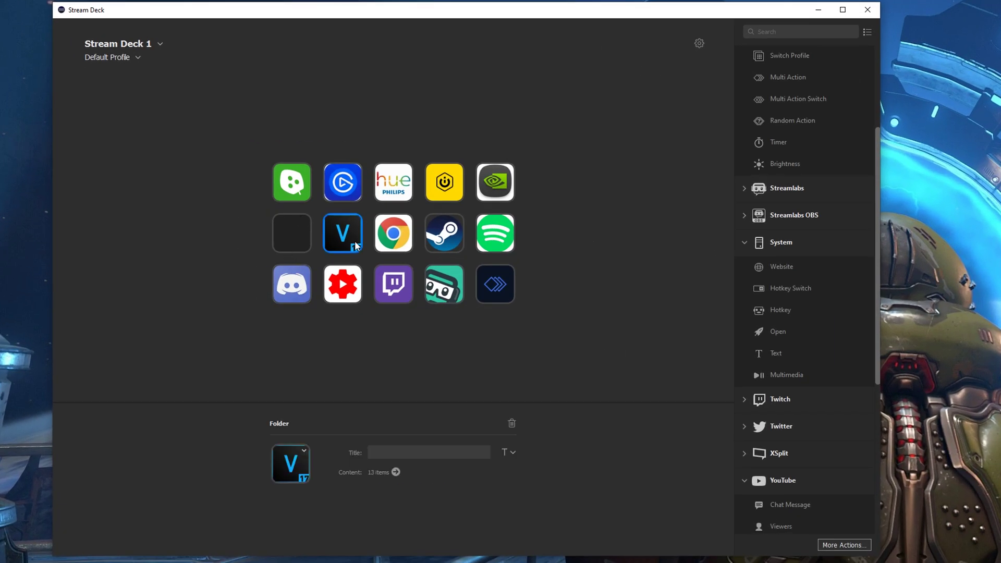
double_click(354, 241)
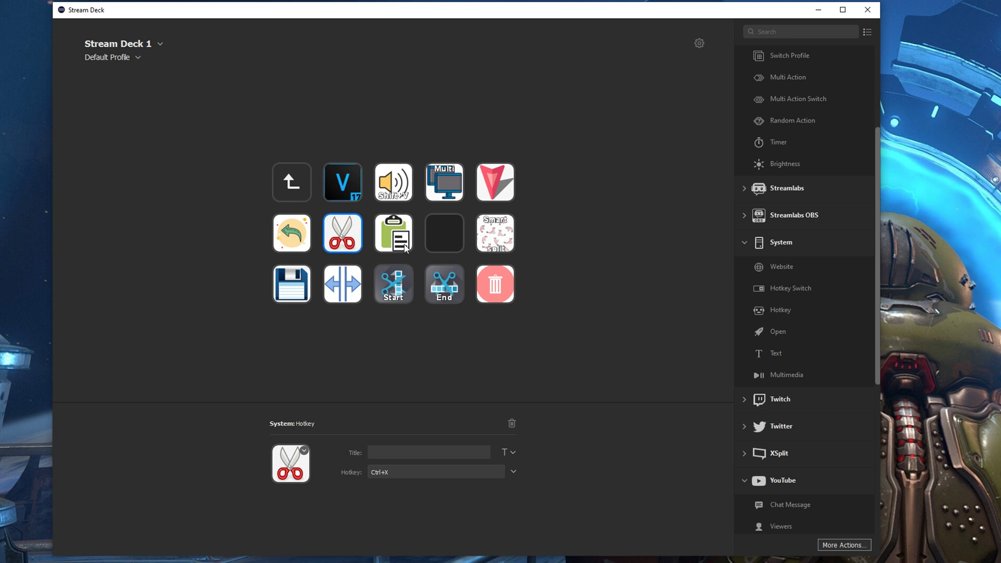
left_click(287, 182)
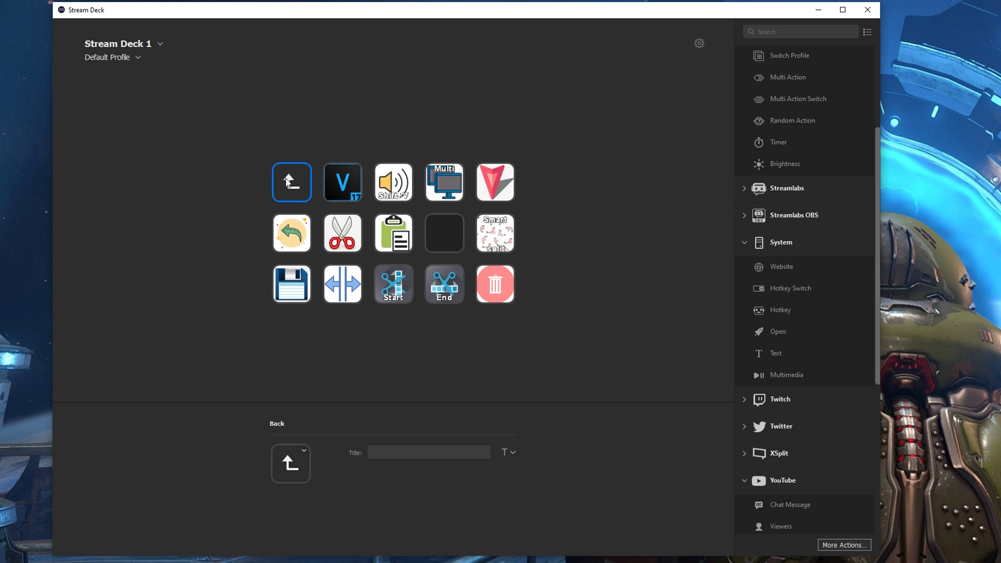
double_click(287, 182)
left_click(289, 241)
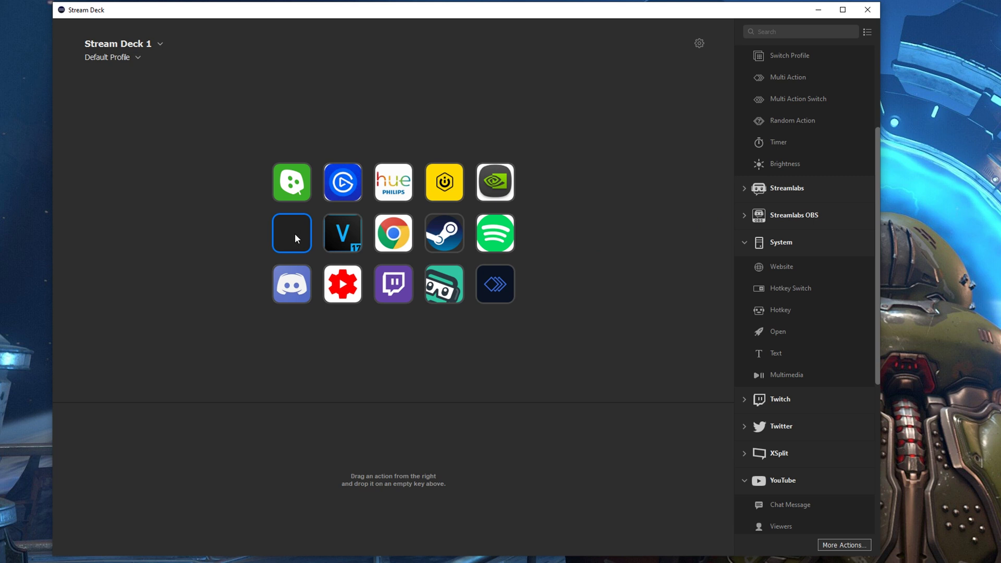
right_click(277, 234)
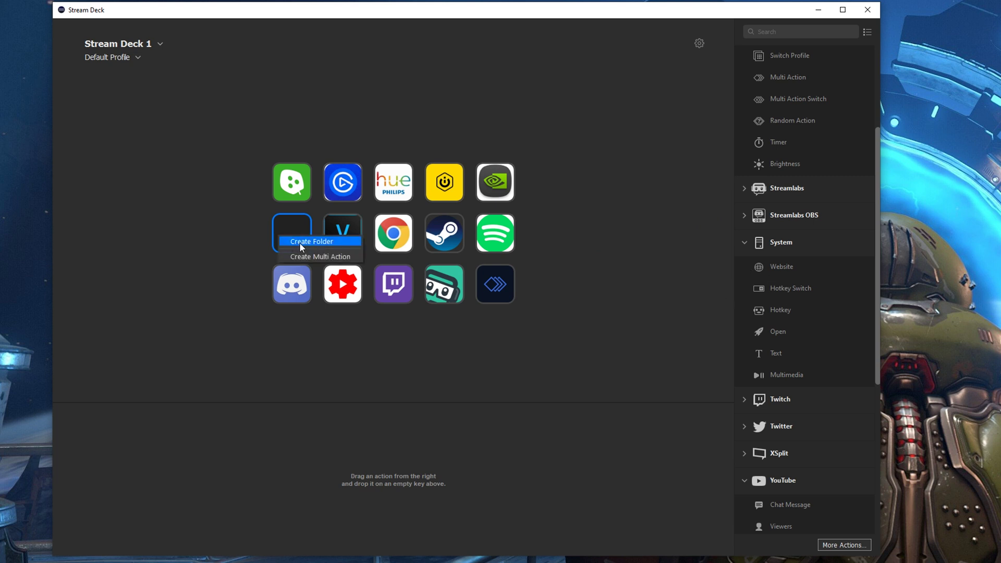
left_click(300, 242)
double_click(287, 242)
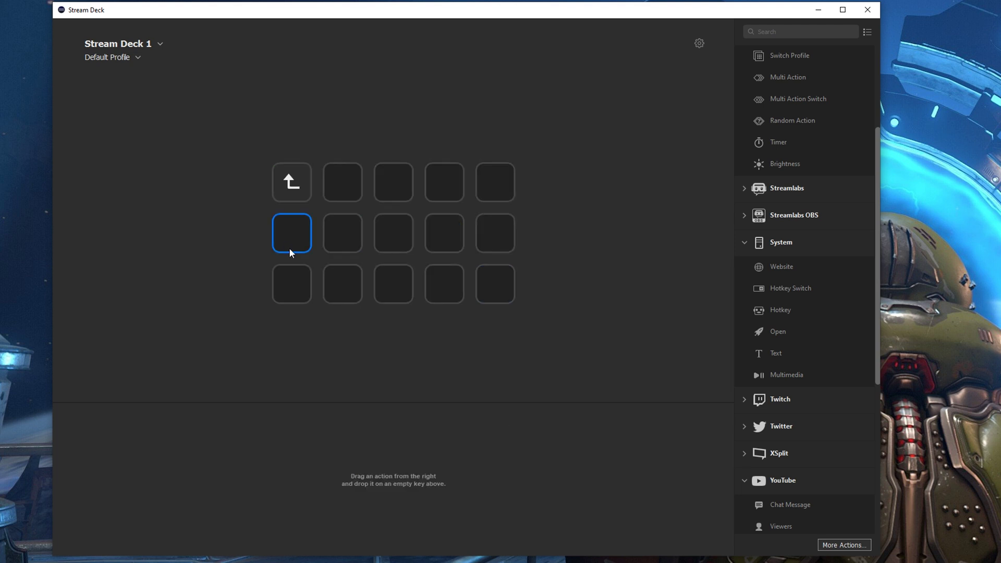
- Create a subfolder in the second top-row slot of the new folder
left_click(343, 186)
right_click(343, 184)
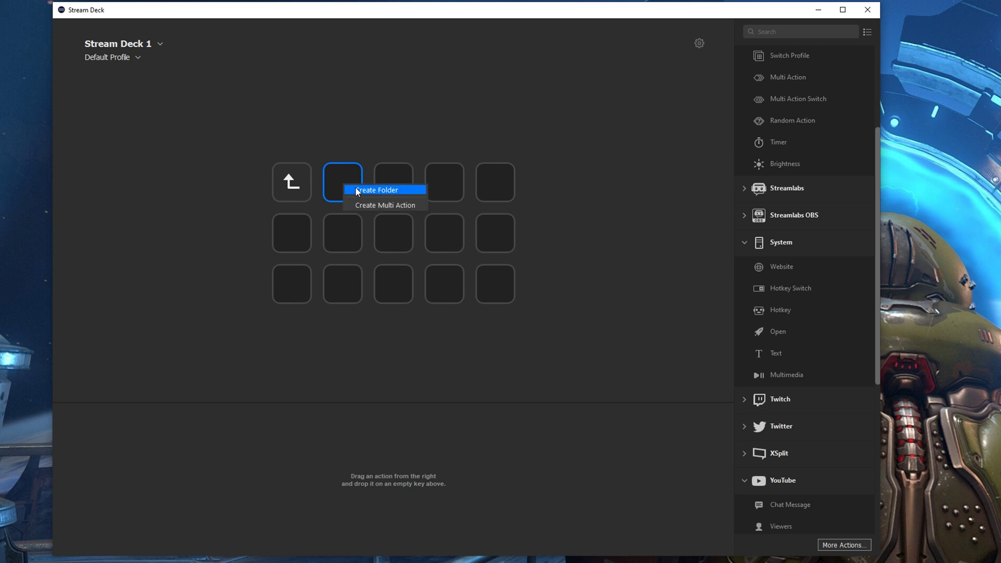
left_click(346, 189)
double_click(344, 187)
right_click(347, 188)
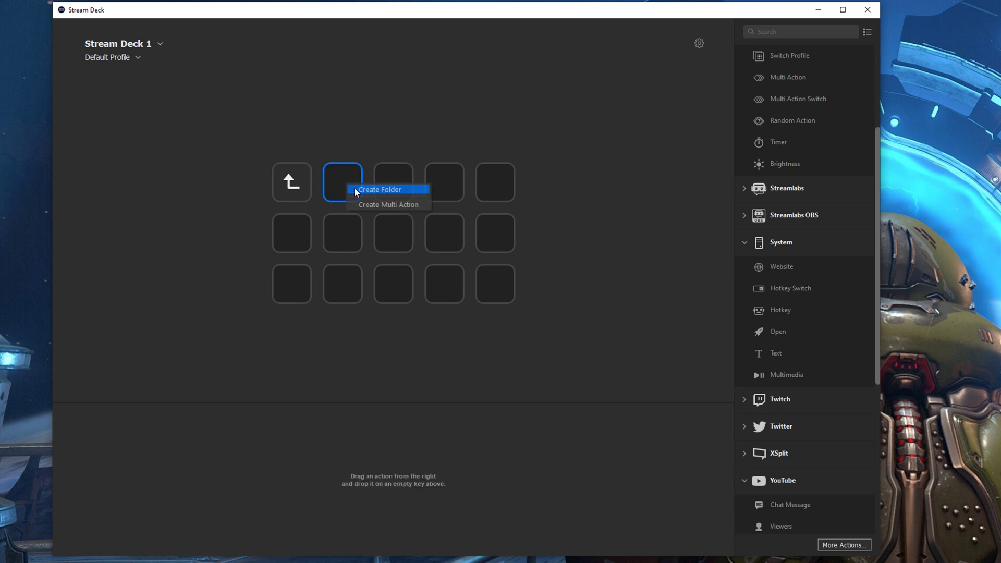
left_click(354, 188)
double_click(348, 184)
- Go back up to the root page, reopen the new folder and select its subfolder key
left_click(298, 182)
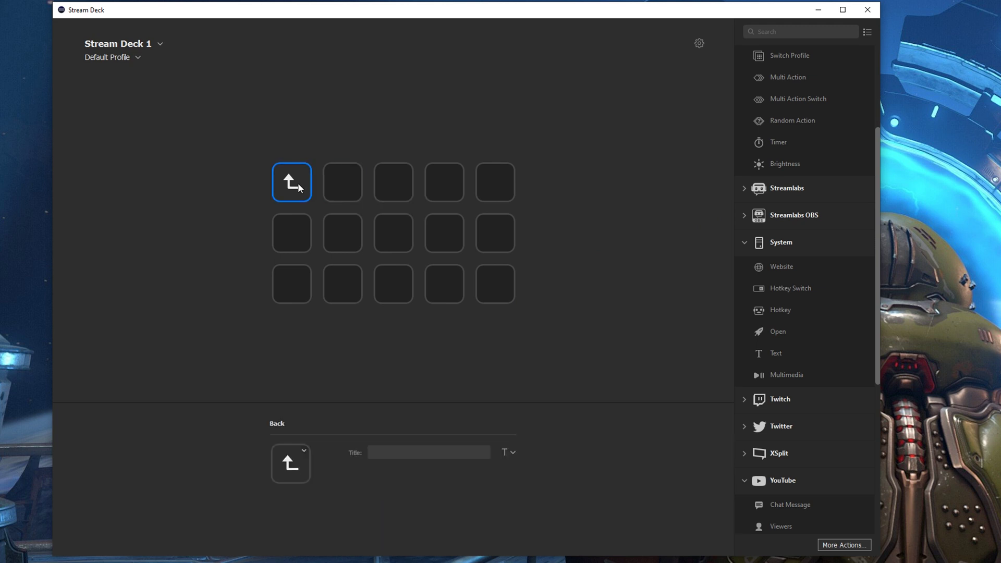
double_click(298, 182)
left_click(298, 182)
double_click(298, 182)
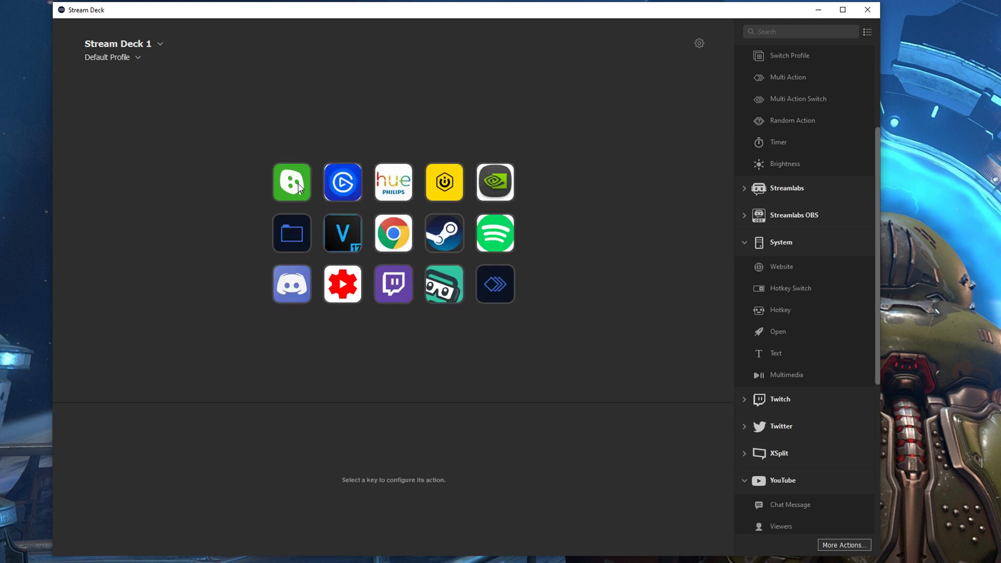
double_click(299, 226)
left_click(350, 187)
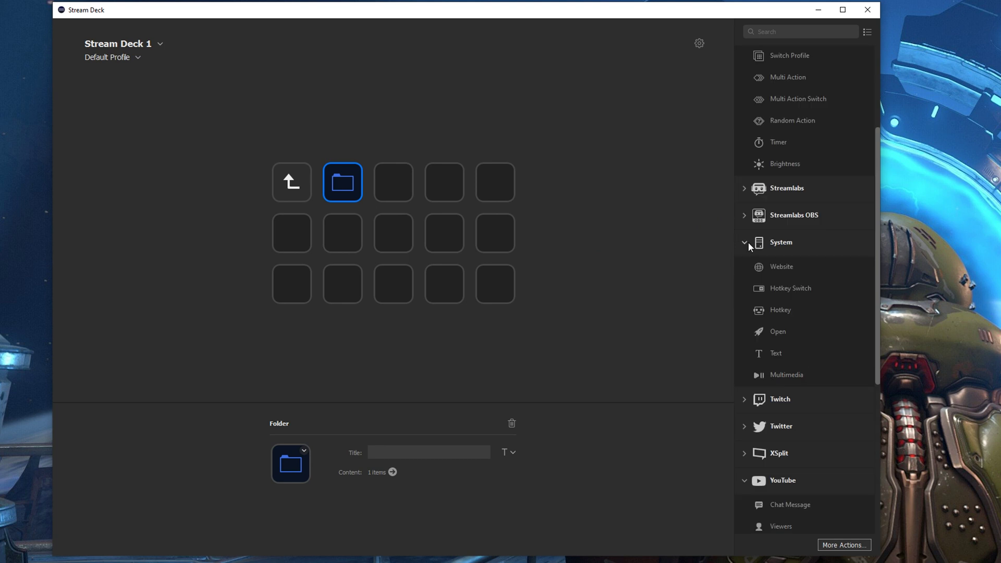
- Place a System Open action on the third top-row key and swap it into the second slot
left_click_drag(778, 331, 389, 183)
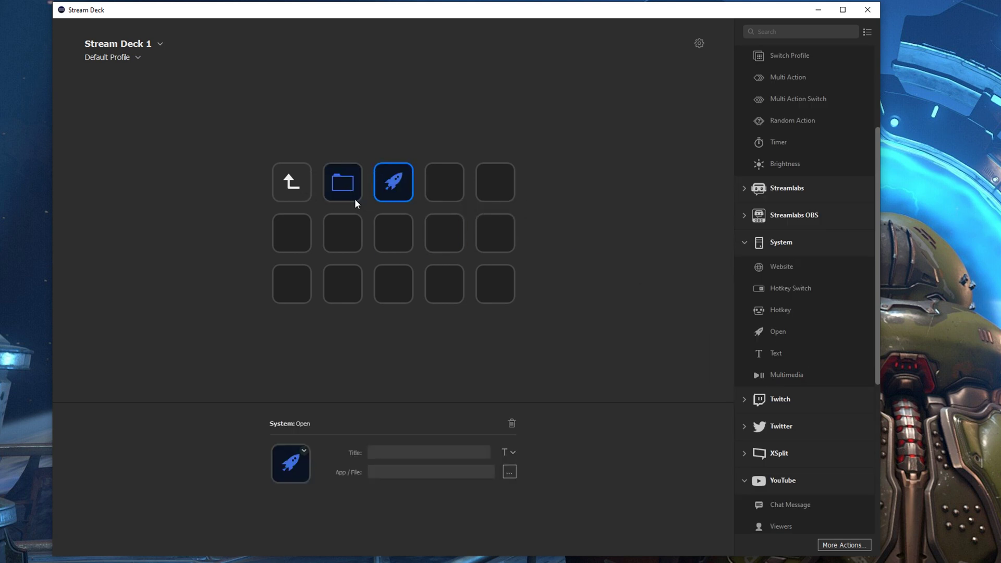
left_click(333, 164)
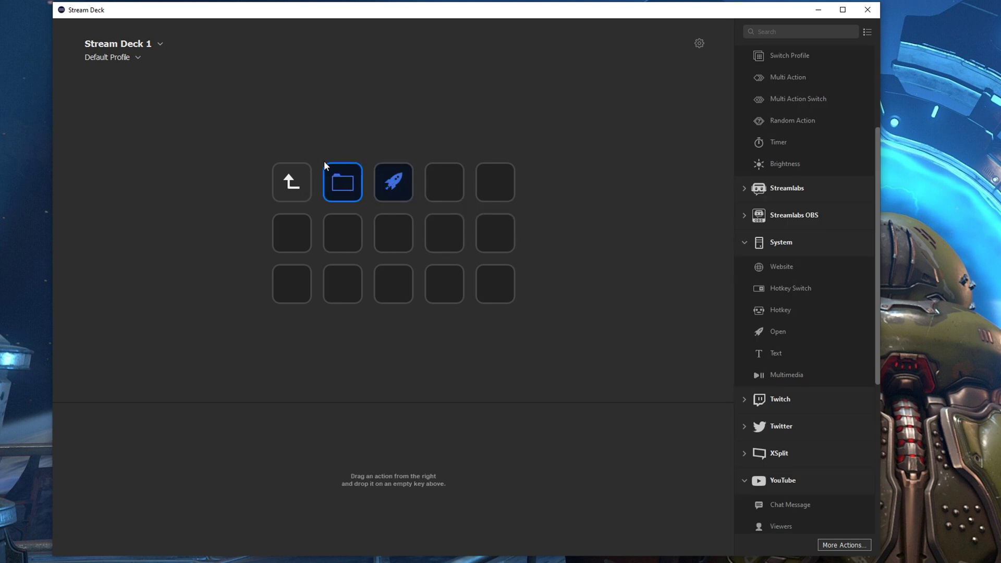
left_click_drag(393, 182, 342, 190)
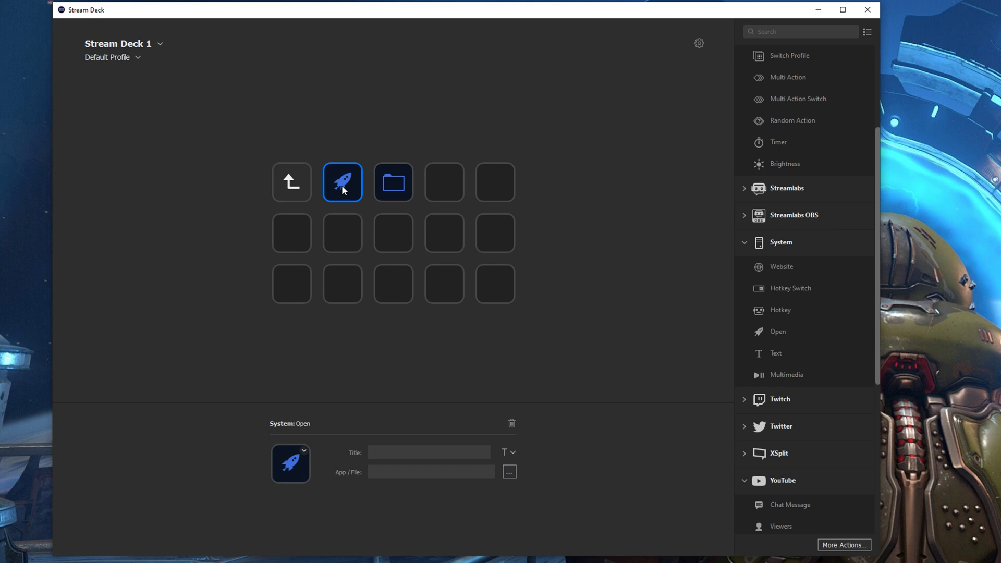
- Point the Open key at the VEGAS Pro 17.0 program shortcut
left_click(509, 472)
scroll(301, 200, "down", 10)
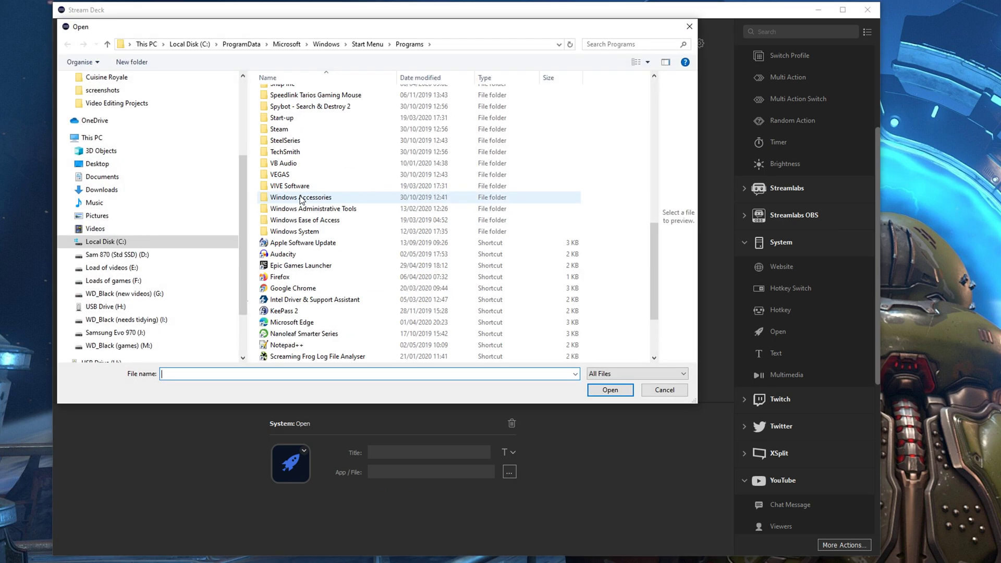
scroll(301, 200, "down", 3)
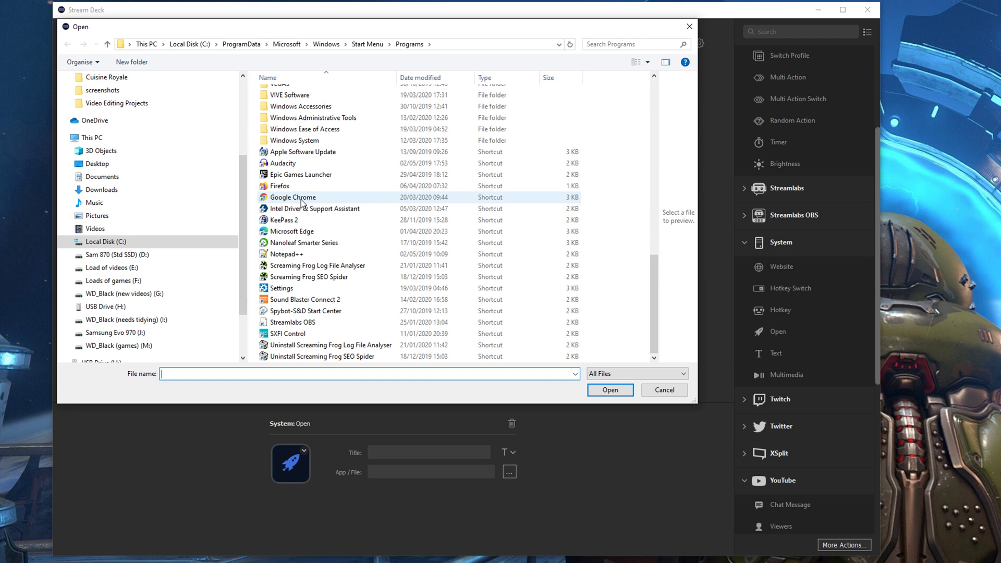
scroll(302, 199, "up", 3)
scroll(301, 199, "down", 3)
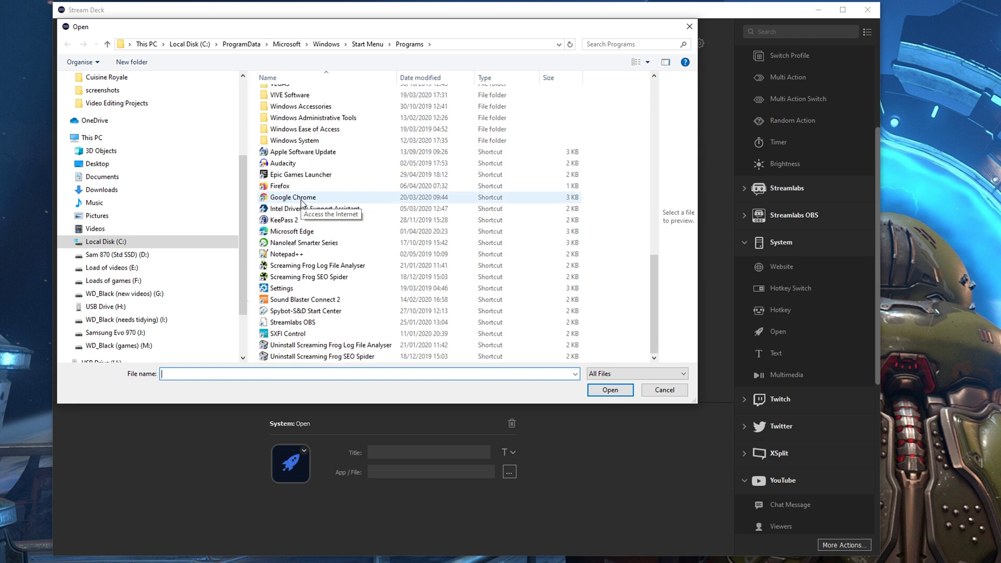
scroll(301, 202, "up", 4)
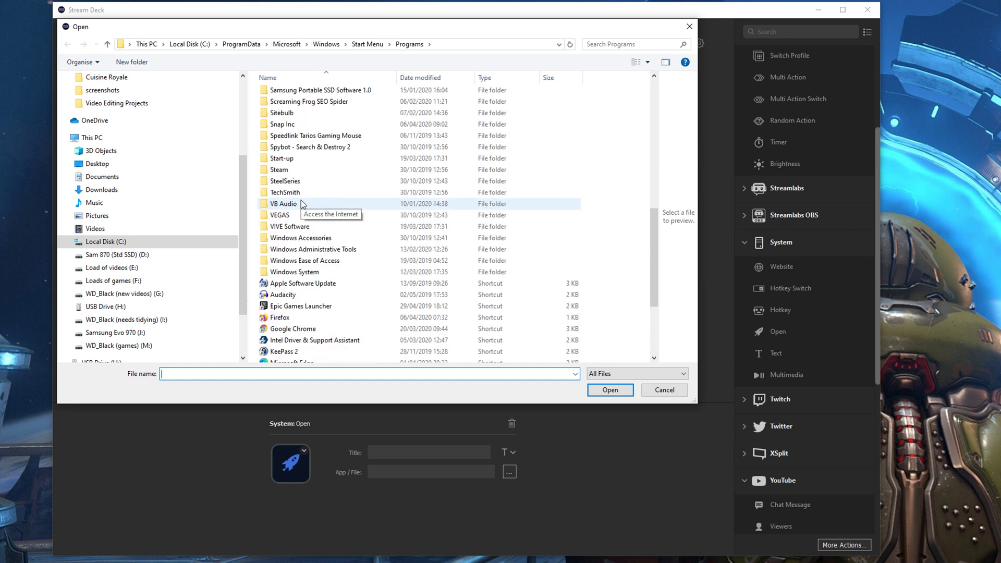
double_click(289, 216)
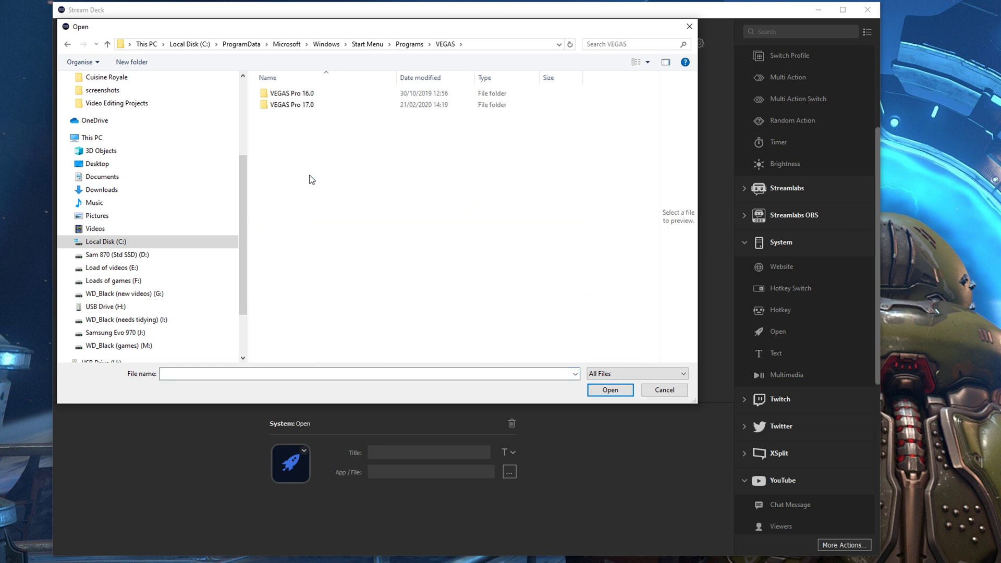
double_click(309, 105)
double_click(308, 105)
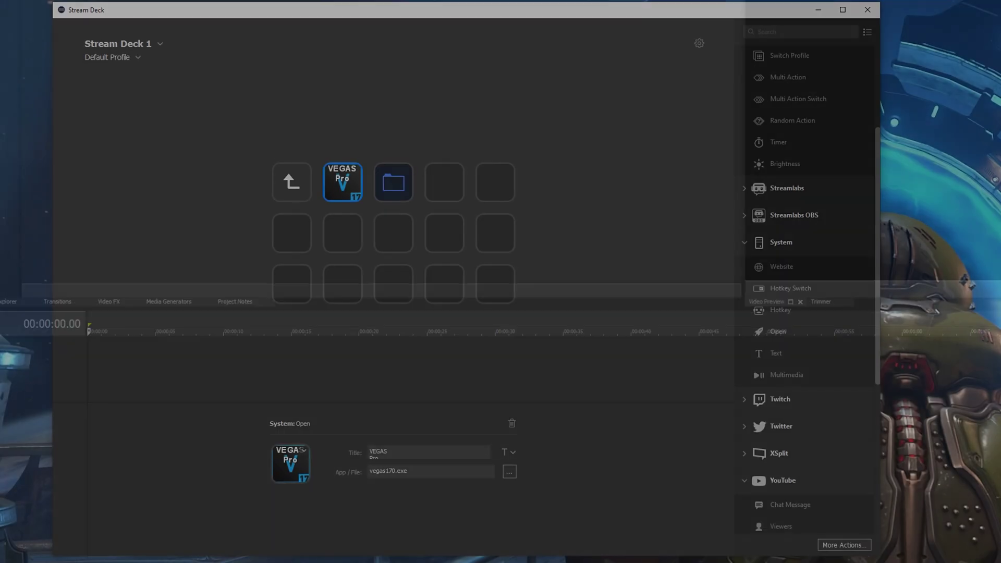
- Delete the subfolder key from the folder page
left_click(390, 187)
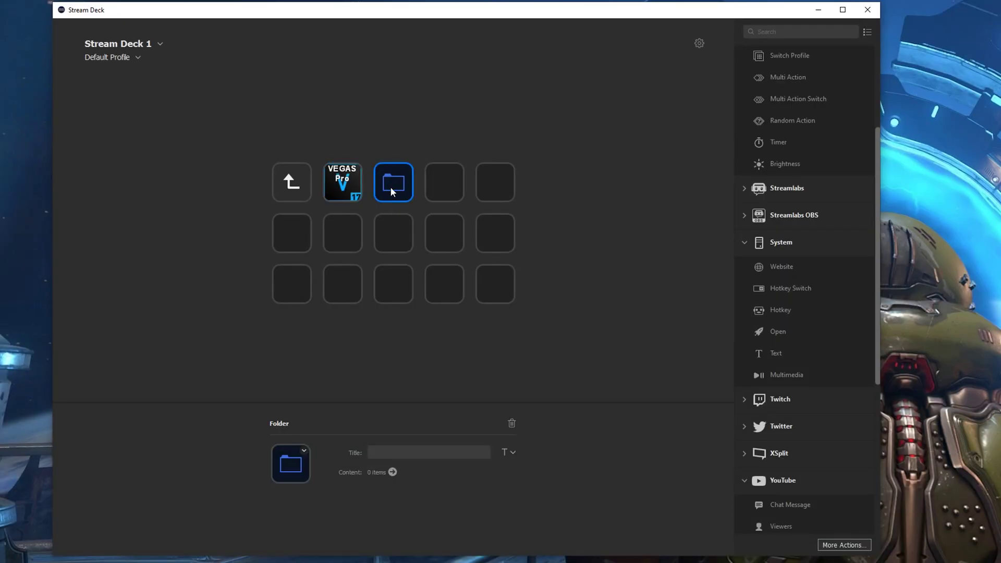
right_click(390, 188)
left_click(411, 208)
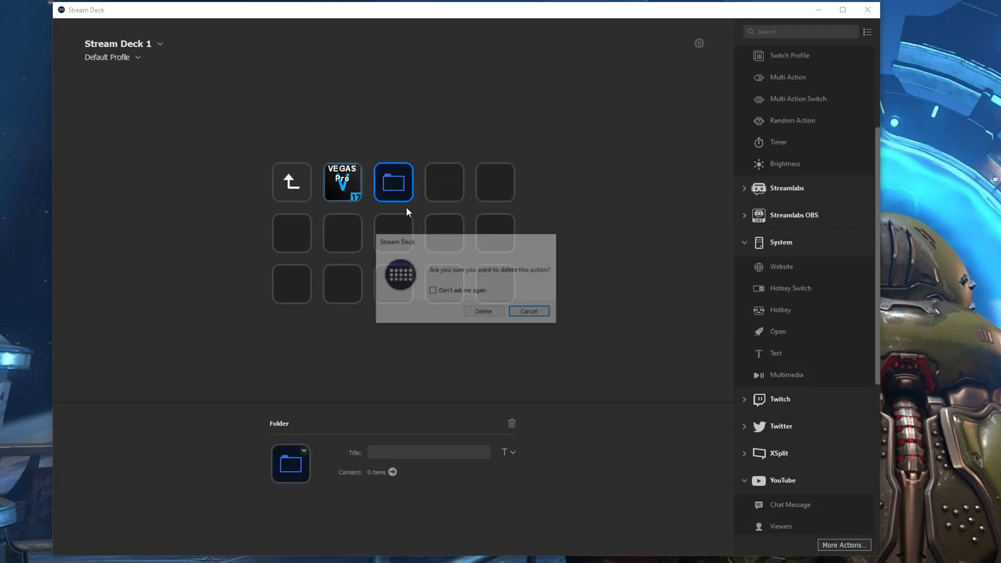
left_click(492, 312)
- Add a hotkey on the first row-two key that sends S, titled Split
left_click(300, 238)
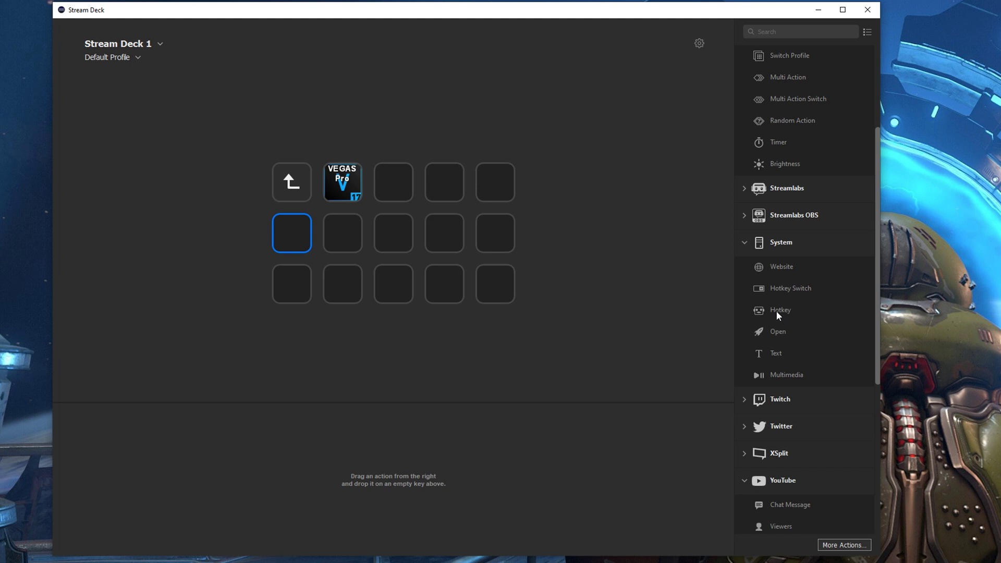
left_click_drag(786, 309, 284, 231)
left_click(399, 471)
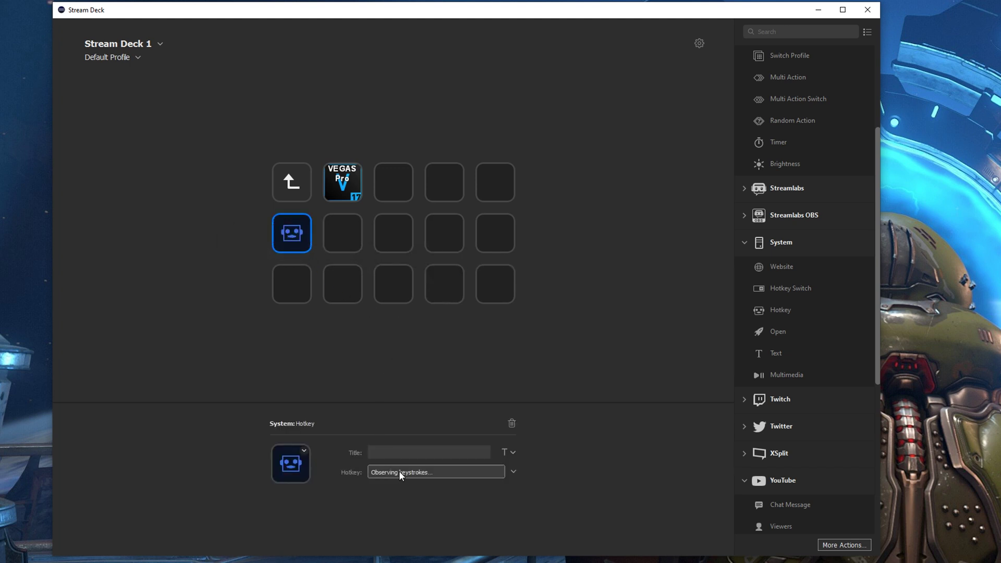
key("s")
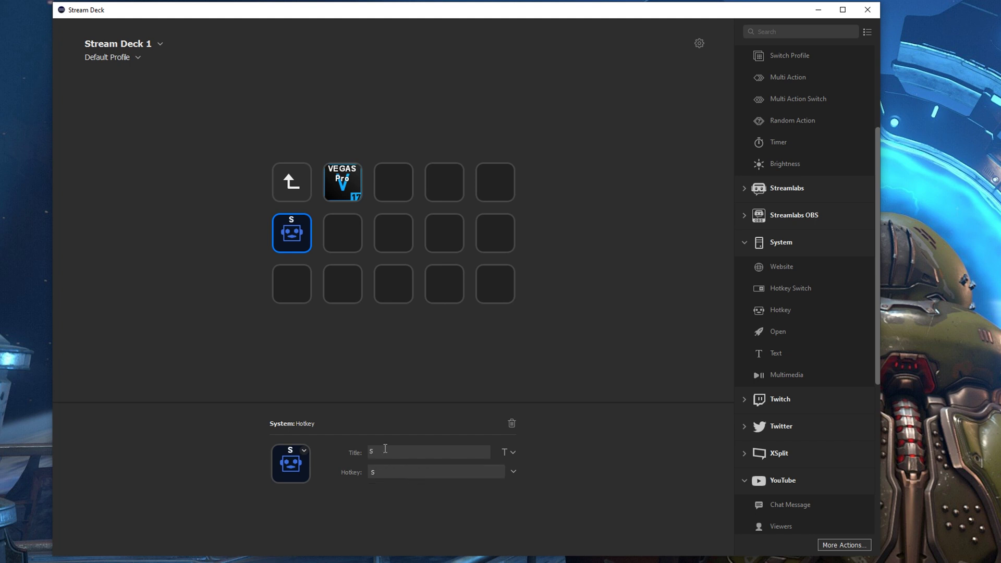
left_click_drag(385, 448, 317, 445)
type("Split")
- Set the split key's icon to split.png from the Vegas Pro icons folder
left_click(341, 367)
left_click(293, 241)
left_click(304, 450)
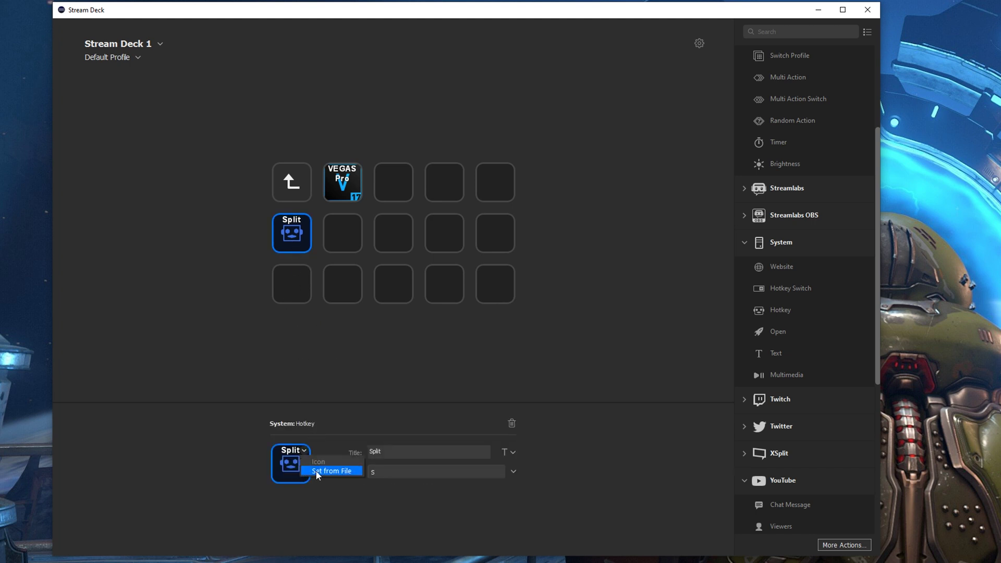
left_click(315, 470)
scroll(189, 214, "up", 5)
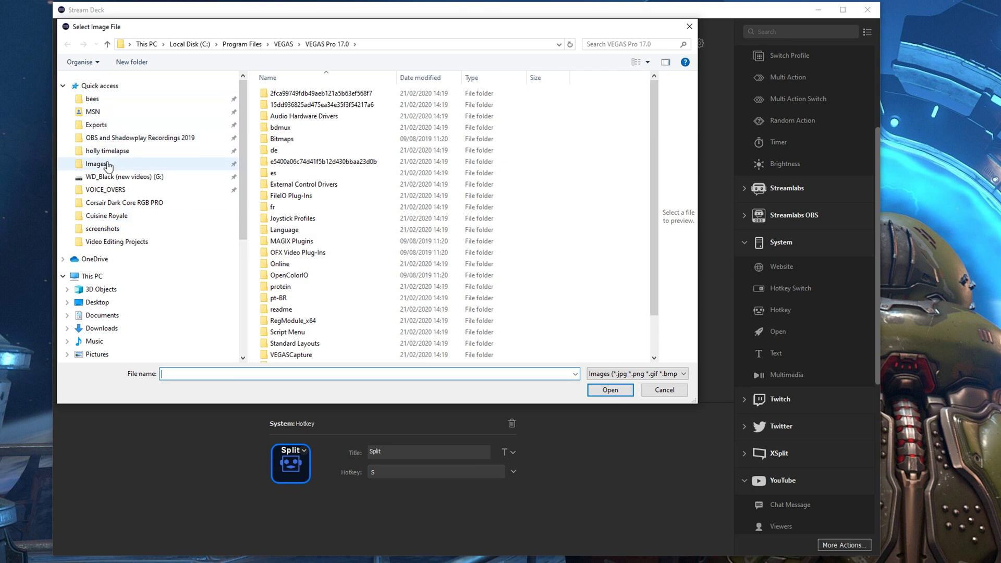
left_click(92, 276)
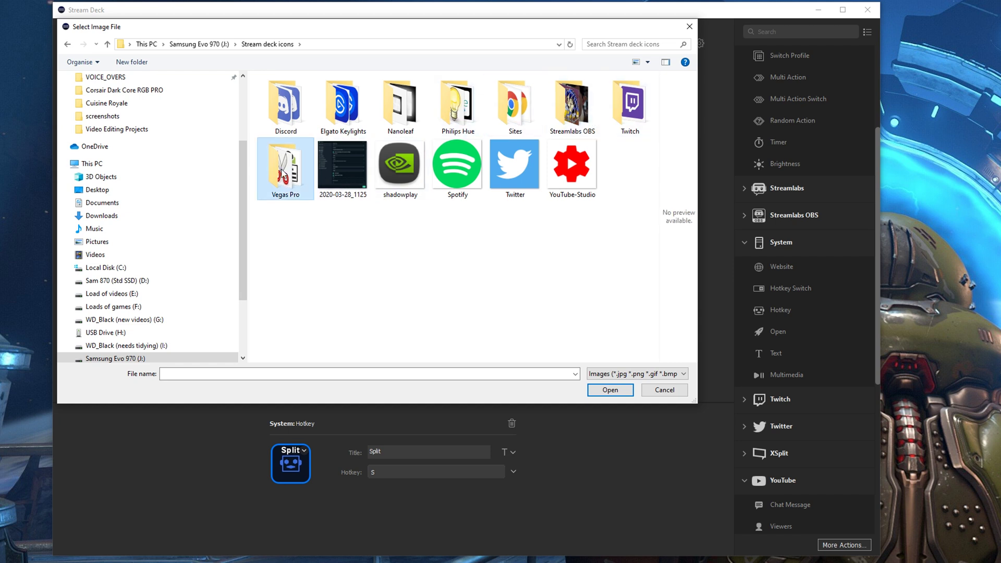
double_click(286, 166)
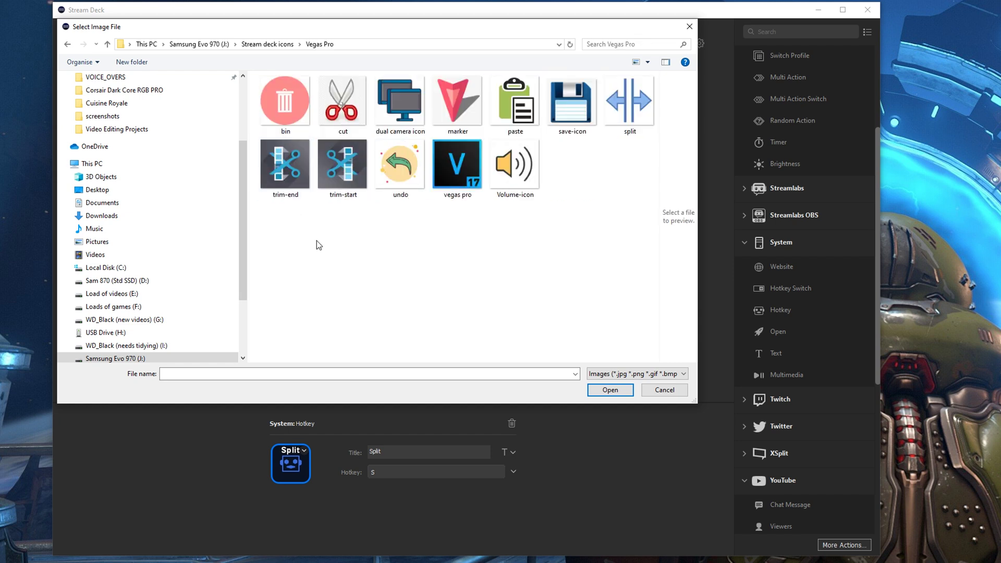
double_click(615, 107)
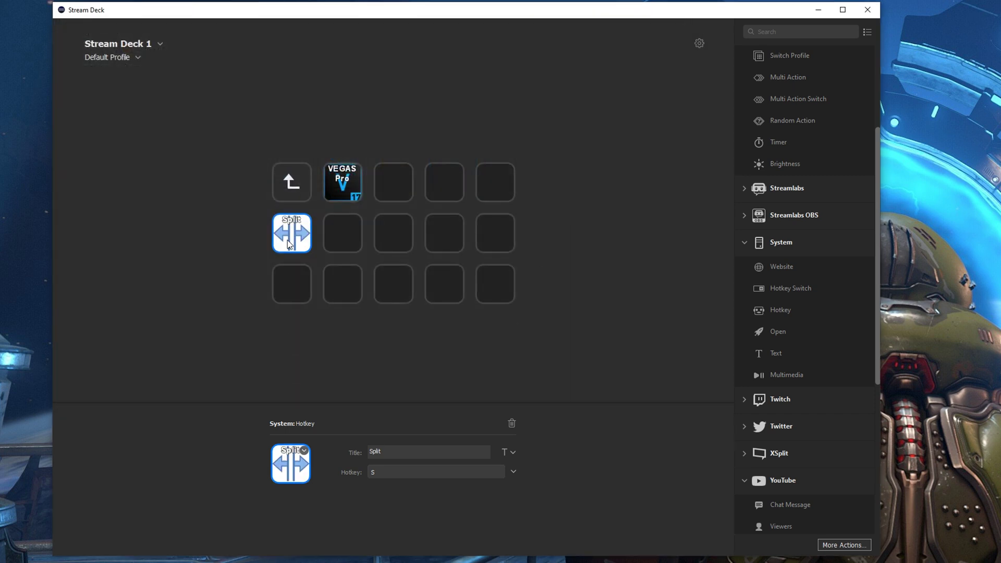
- Clear the Split title so only the icon shows
double_click(405, 447)
key("BackSpace")
left_click(350, 359)
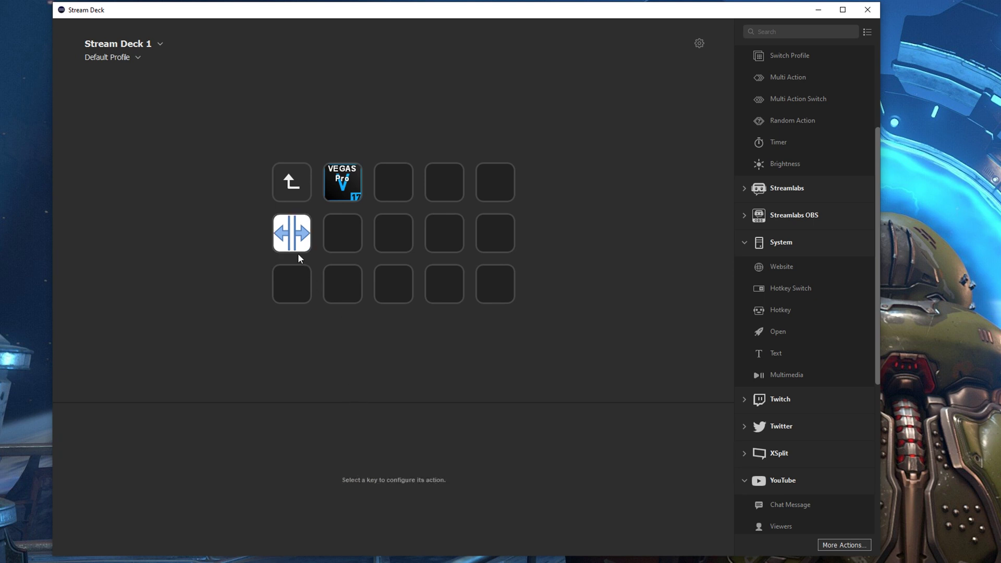
left_click(336, 241)
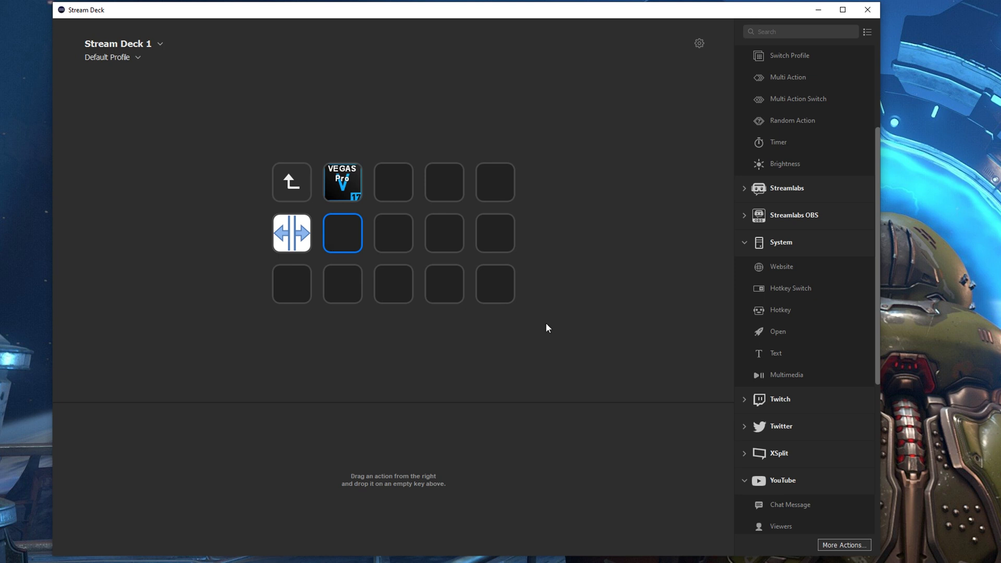
- Add a hotkey on the key beside Split, first recorded as Ctrl+C
left_click_drag(771, 311, 344, 239)
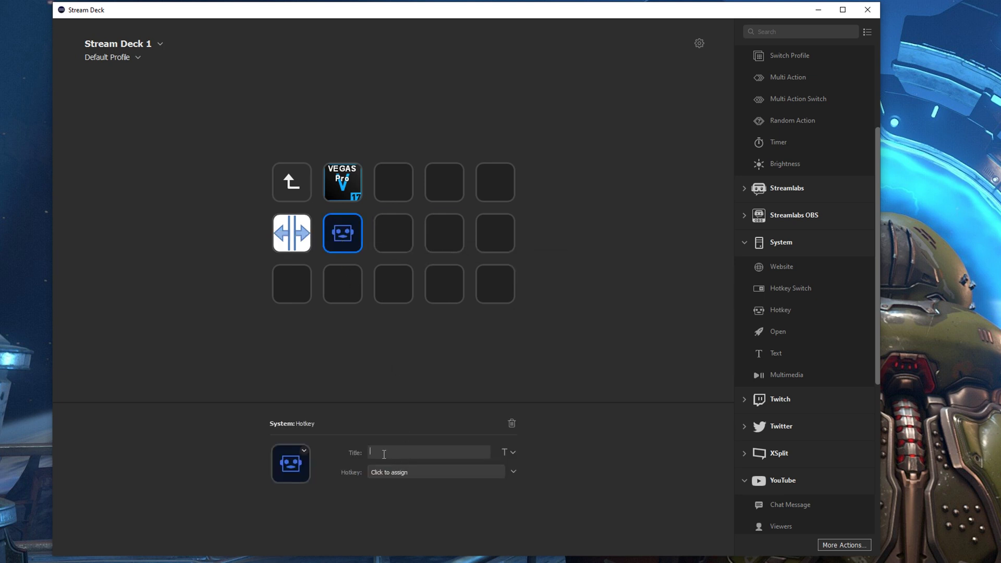
left_click(389, 473)
key("ctrl+c")
right_click(341, 221)
left_click(330, 227)
- Give it the scissors cut icon, change the hotkey to Ctrl+X, and clear the title
left_click(303, 450)
left_click(313, 470)
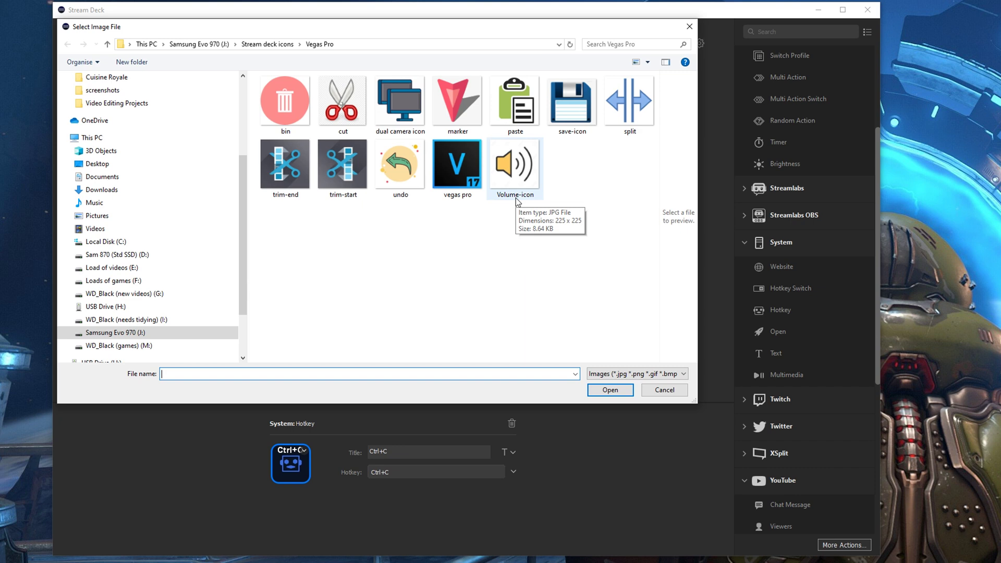
double_click(349, 120)
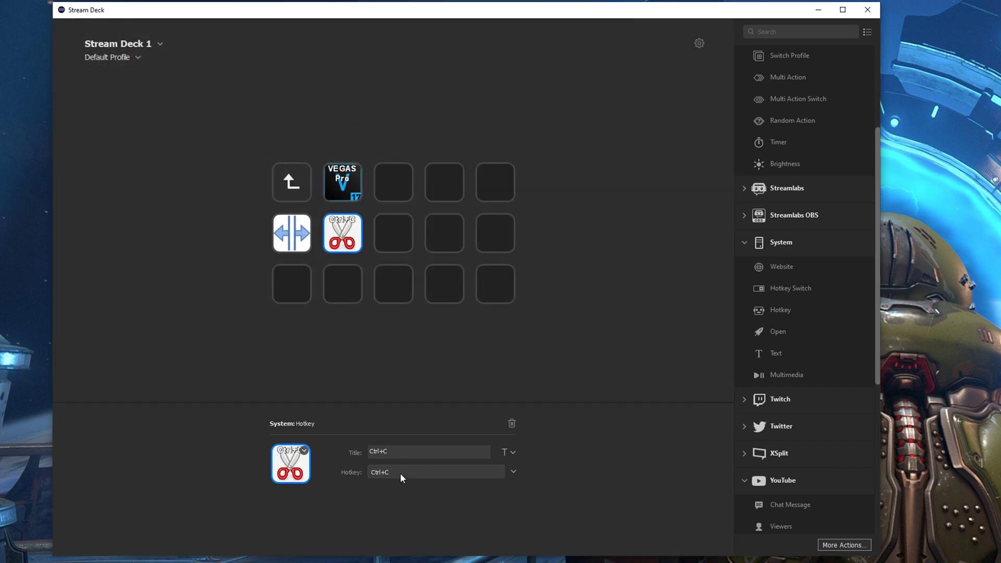
left_click(402, 473)
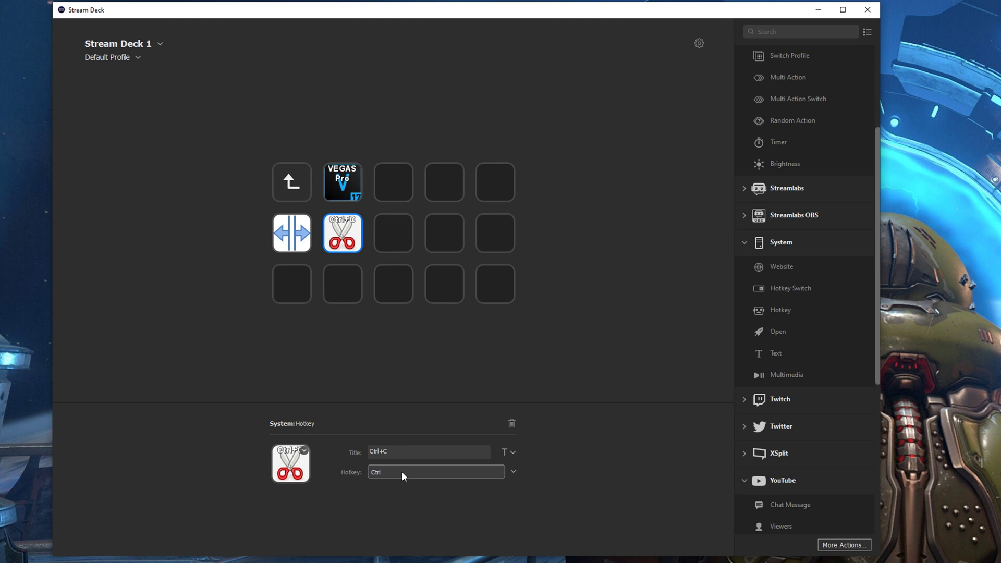
key("ctrl+x")
left_click_drag(391, 452, 341, 447)
key("BackSpace")
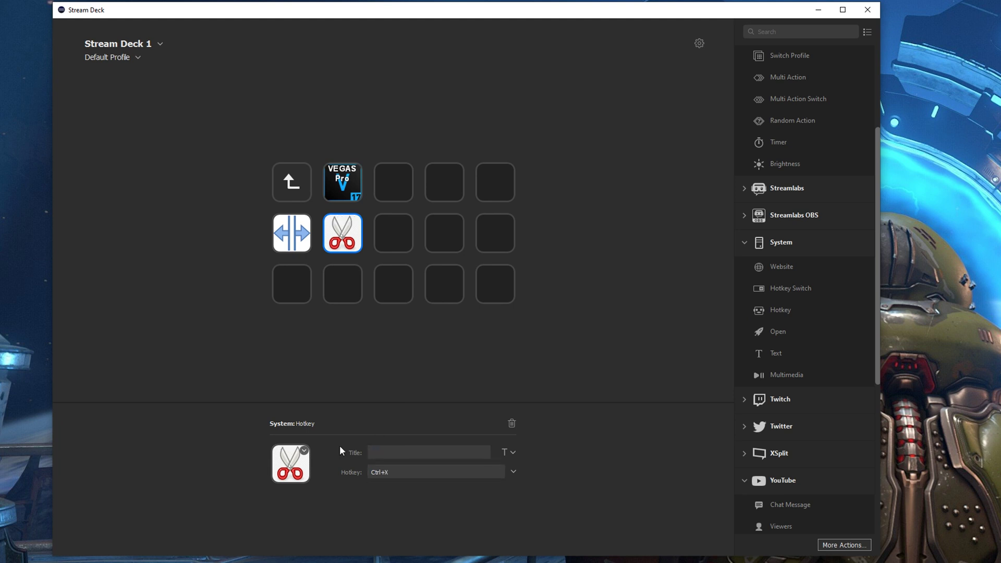
- Add a Ctrl+V hotkey on the third row-two key with the paste clipboard icon
left_click(385, 241)
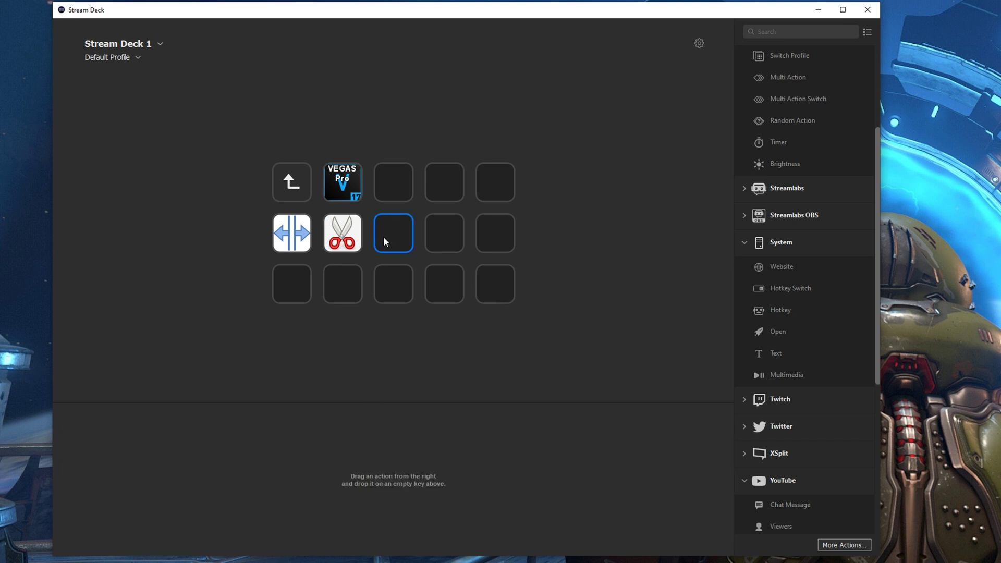
left_click_drag(788, 308, 389, 239)
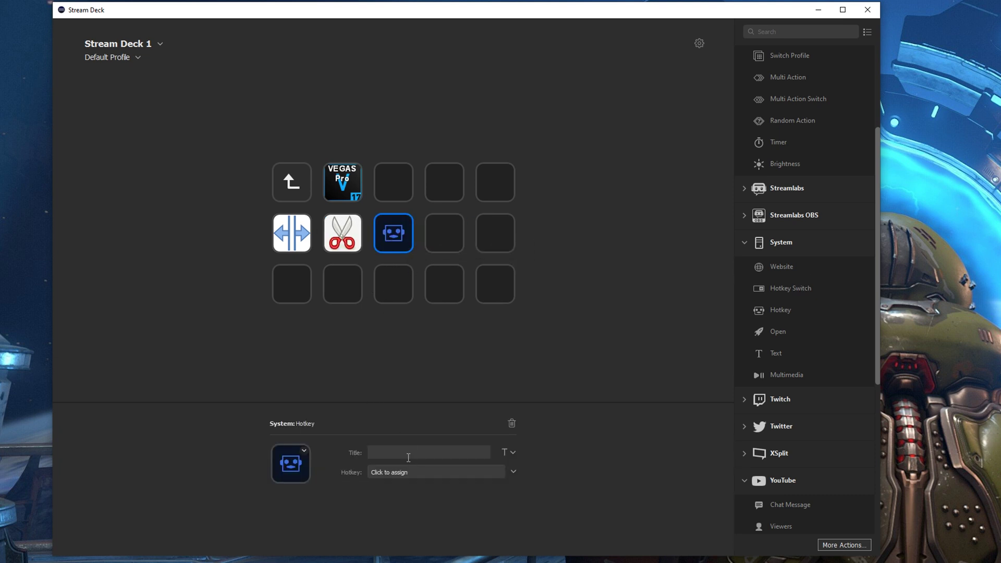
left_click(400, 472)
key("ctrl+v")
left_click(304, 451)
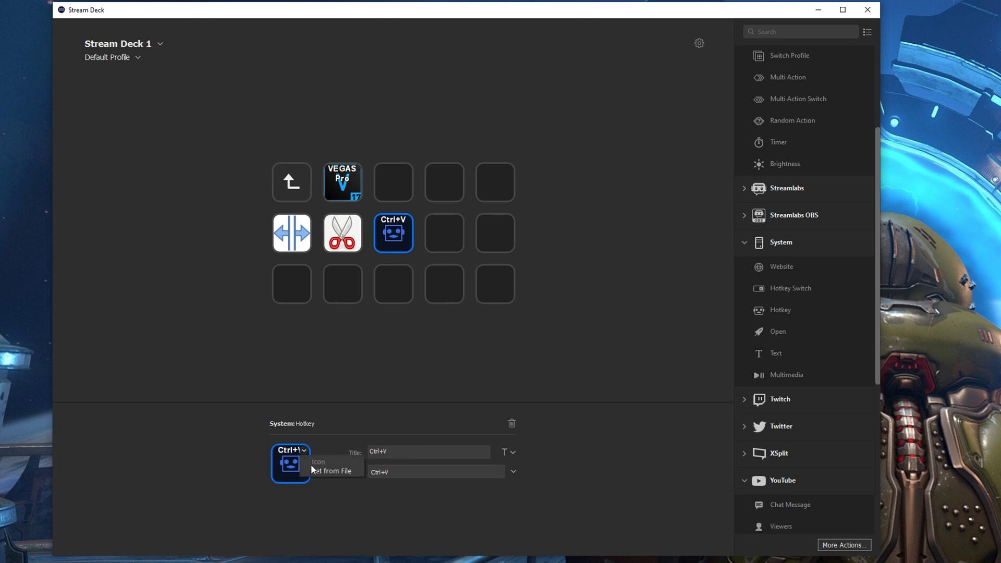
left_click(313, 469)
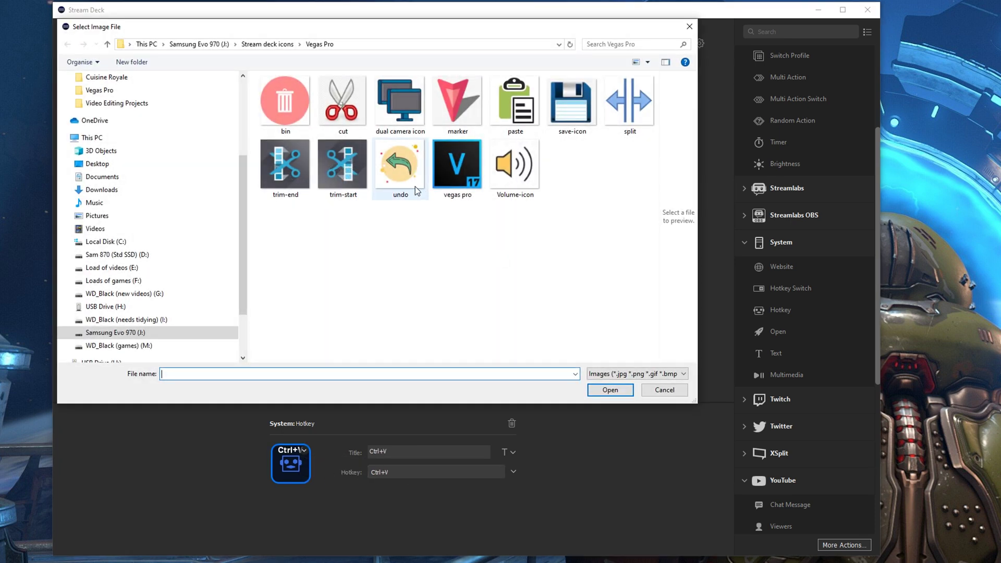
double_click(490, 100)
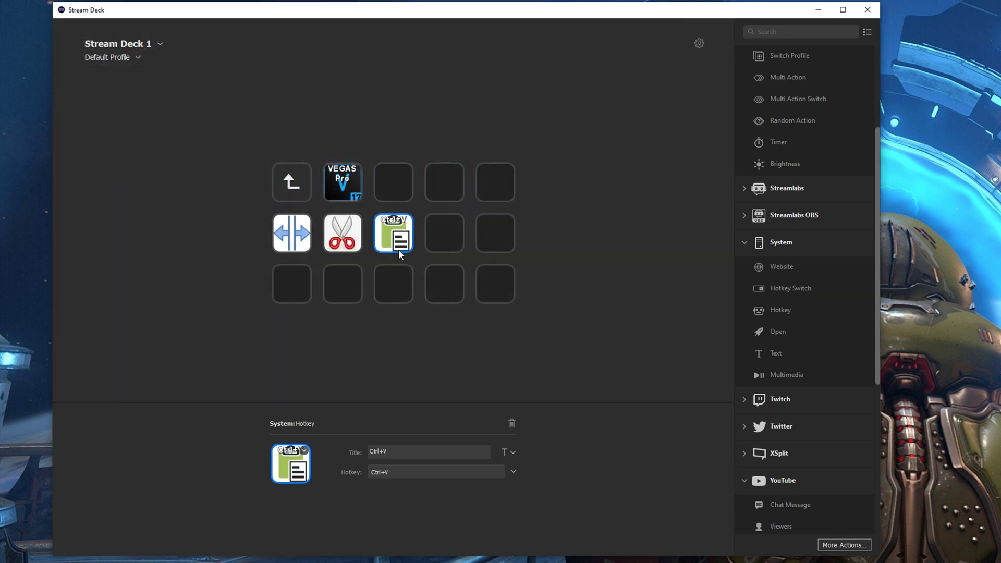
left_click(428, 232)
- Add a hotkey on the first bottom-row key that sends Alt+S
left_click(290, 287)
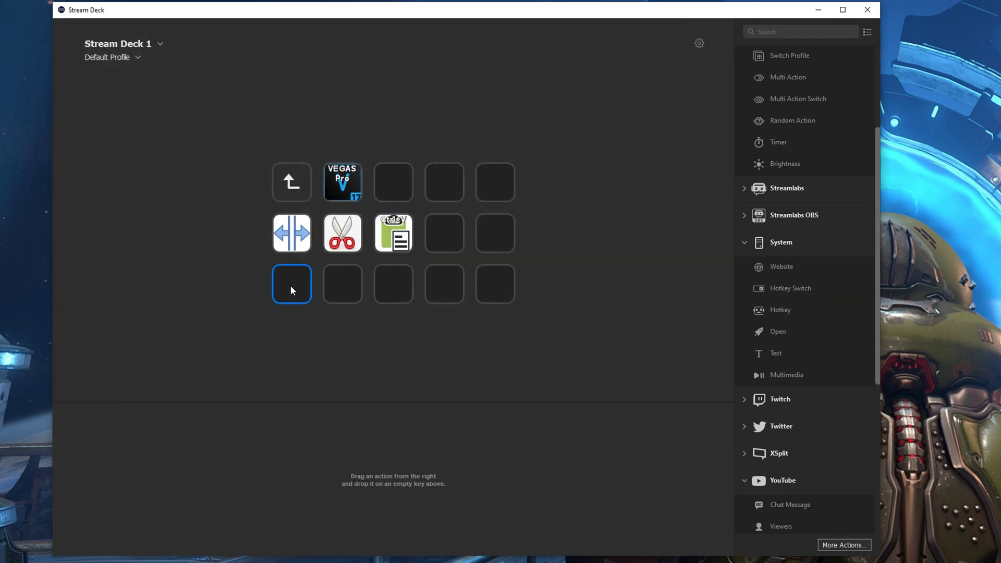
left_click_drag(777, 312, 273, 286)
left_click(396, 474)
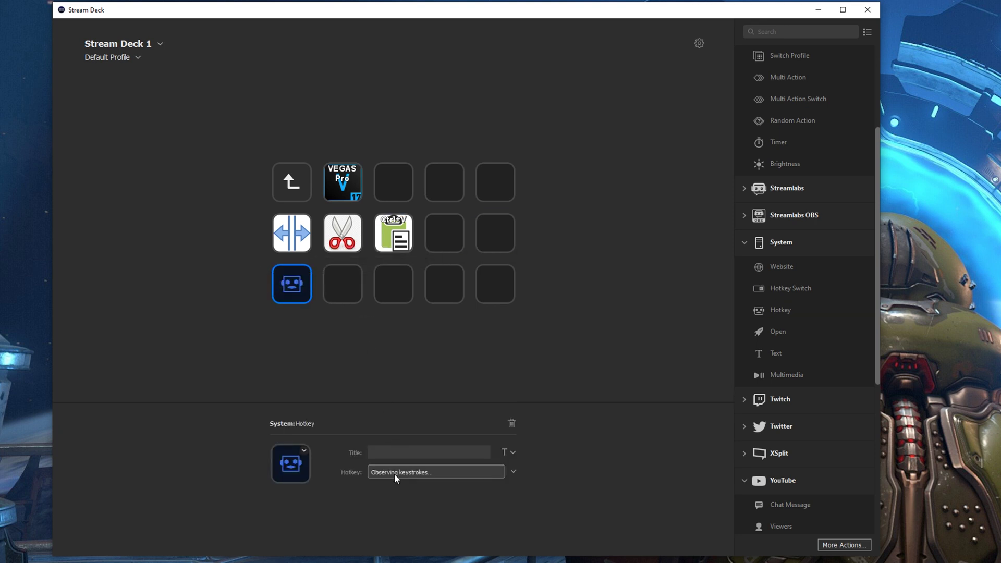
key("alt")
key("alt+s")
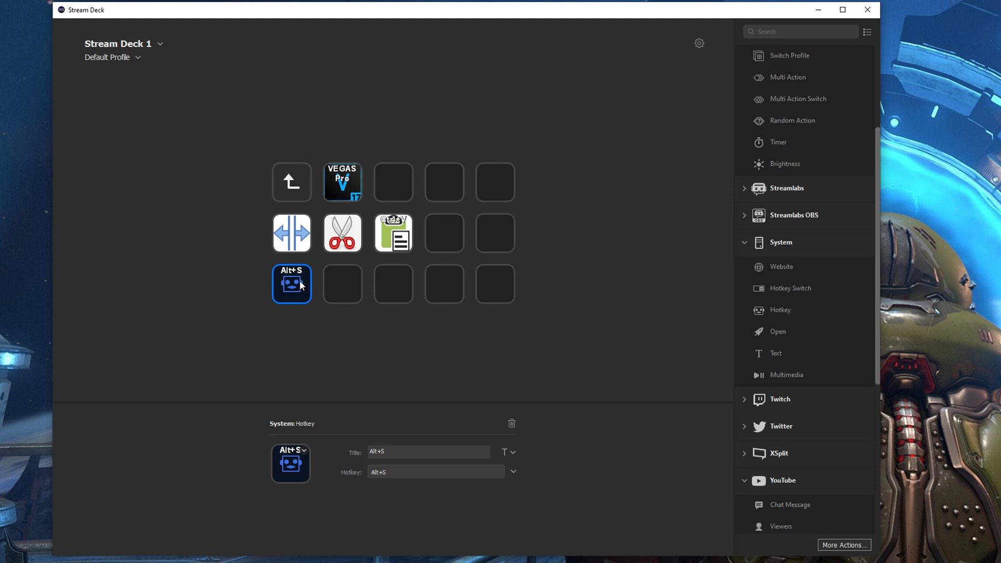
- Retitle the key as 'Smart' over 'Split' on separate lines
left_click_drag(388, 451, 331, 444)
type("Smart")
key("Return")
type("Splui")
key("BackSpace")
key("BackSpace")
type("it")
key("Return")
left_click(378, 362)
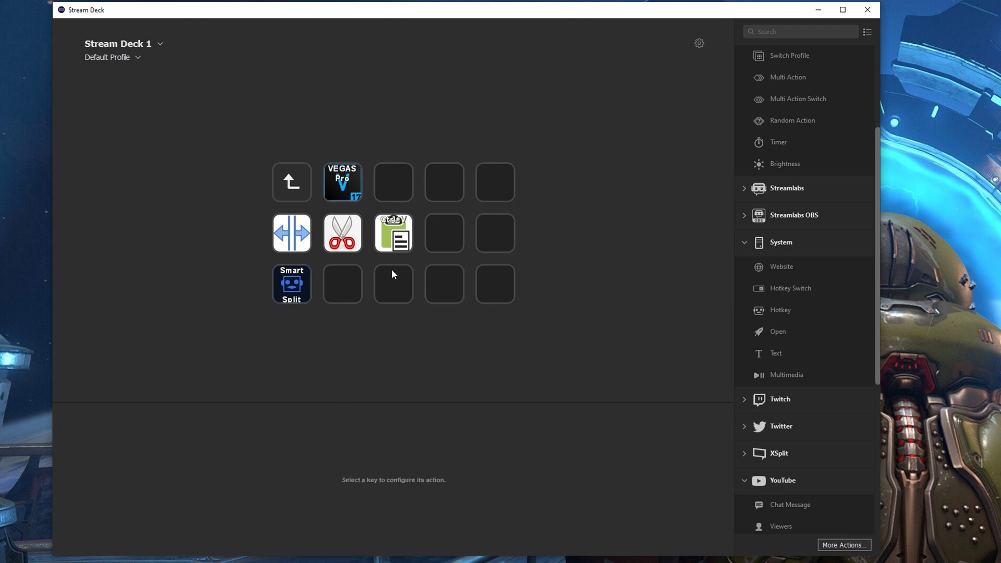
- Return to the root page and open the finished Vegas Pro folder
left_click(355, 280)
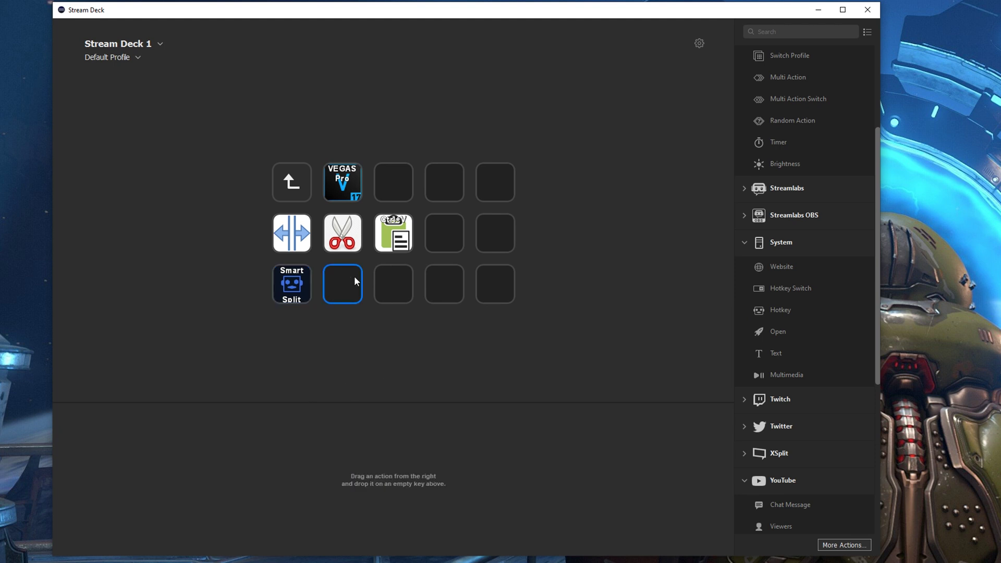
double_click(300, 186)
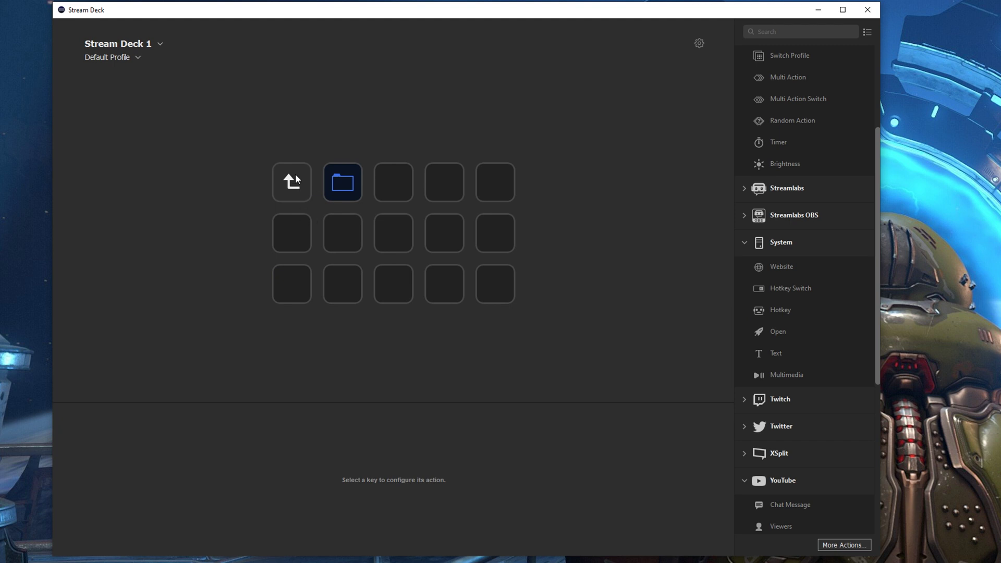
double_click(295, 178)
double_click(354, 236)
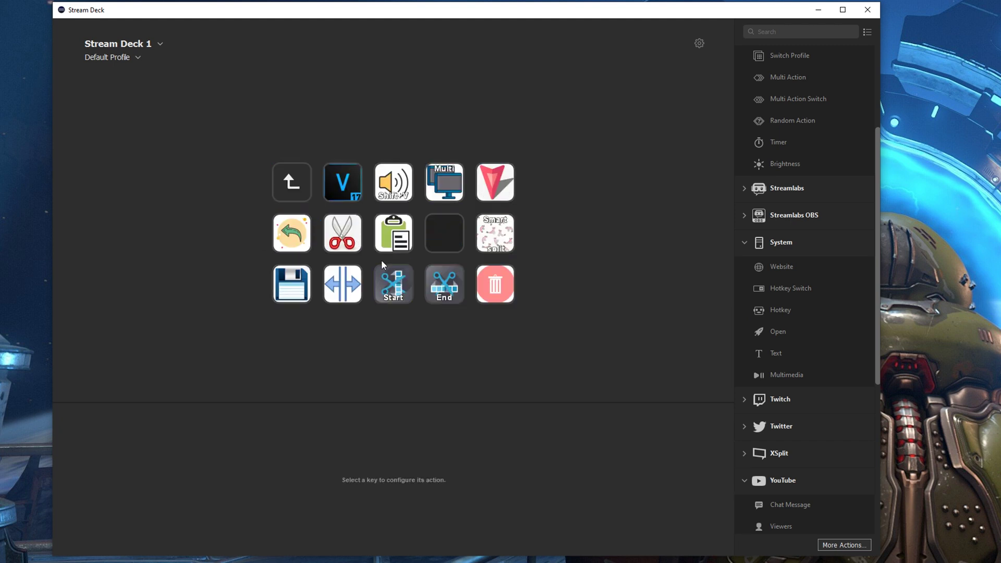
left_click(295, 295)
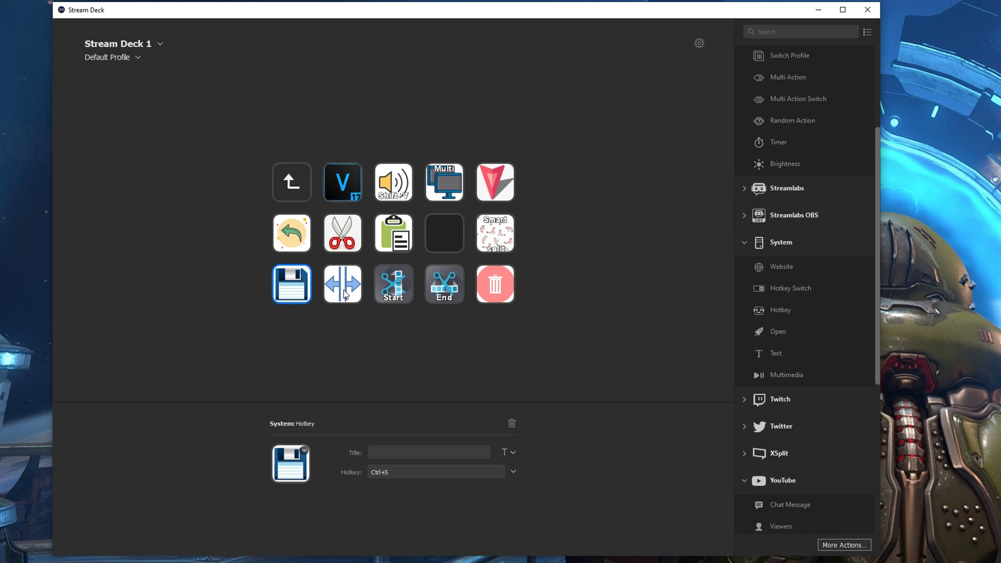
left_click(343, 290)
left_click(393, 301)
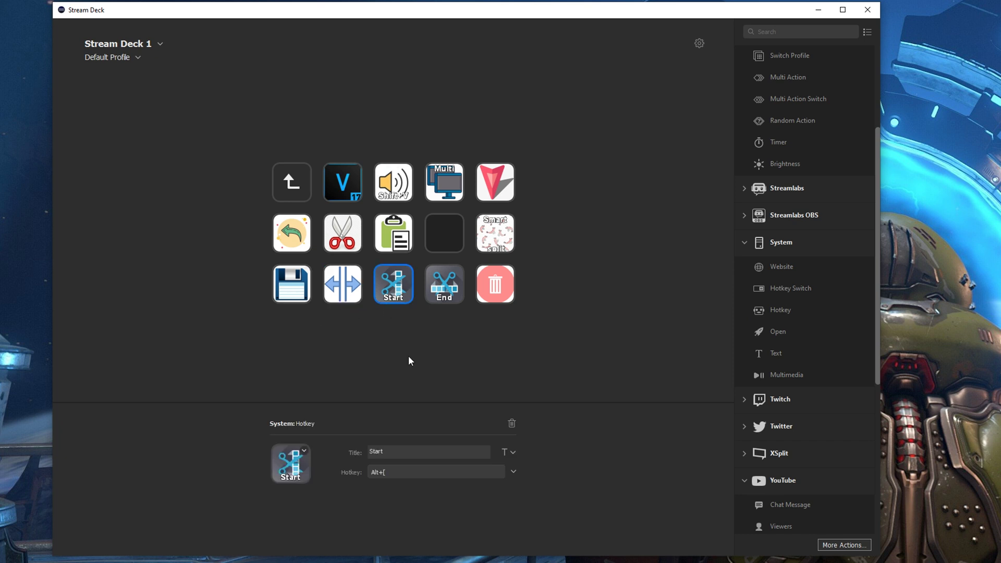
left_click(434, 279)
left_click(485, 301)
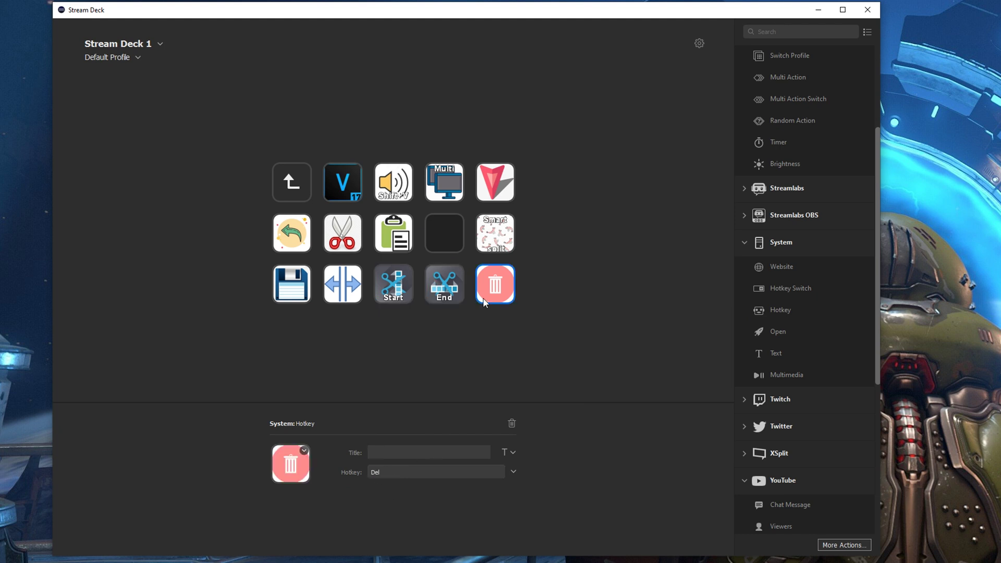
left_click(435, 179)
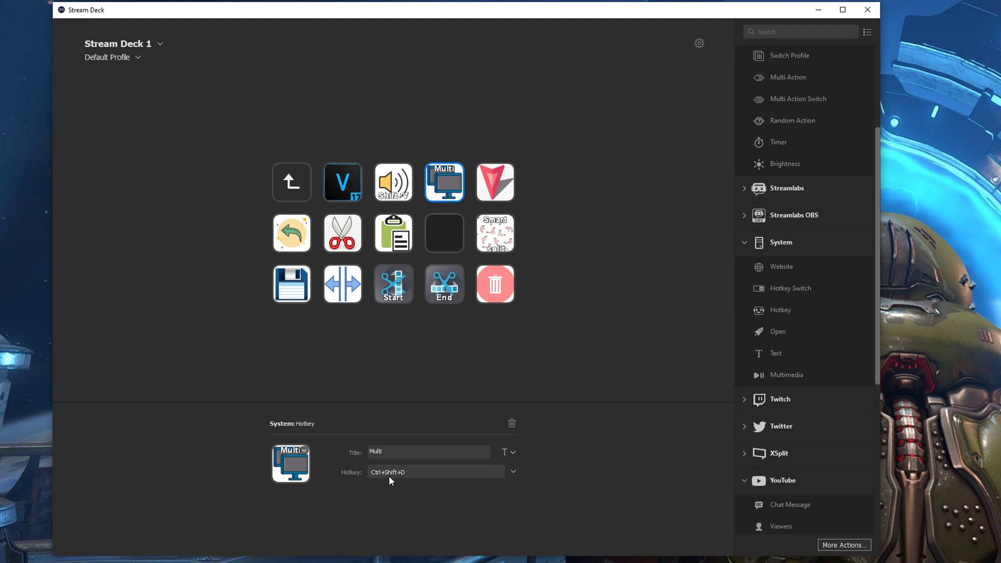
left_click(391, 186)
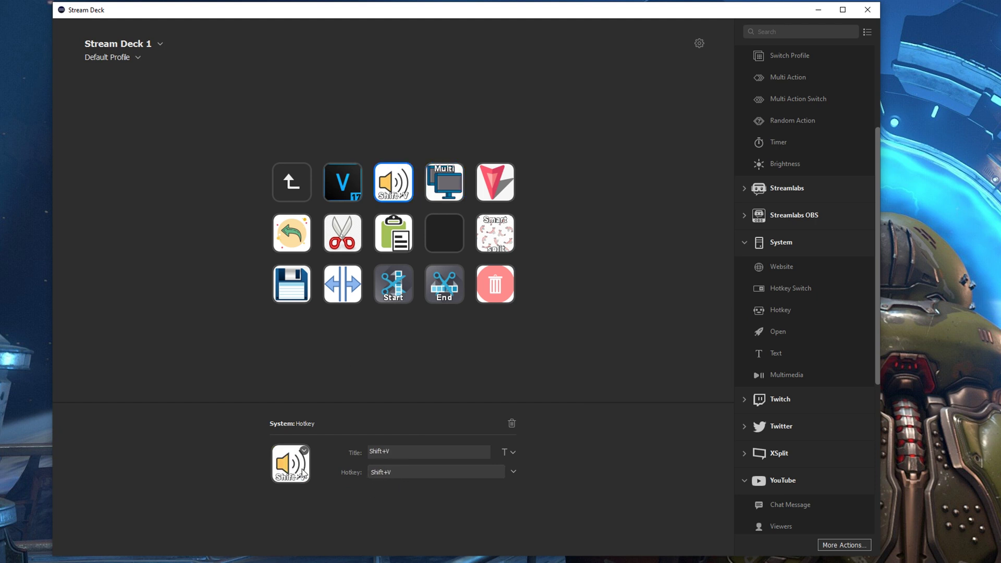
left_click(496, 192)
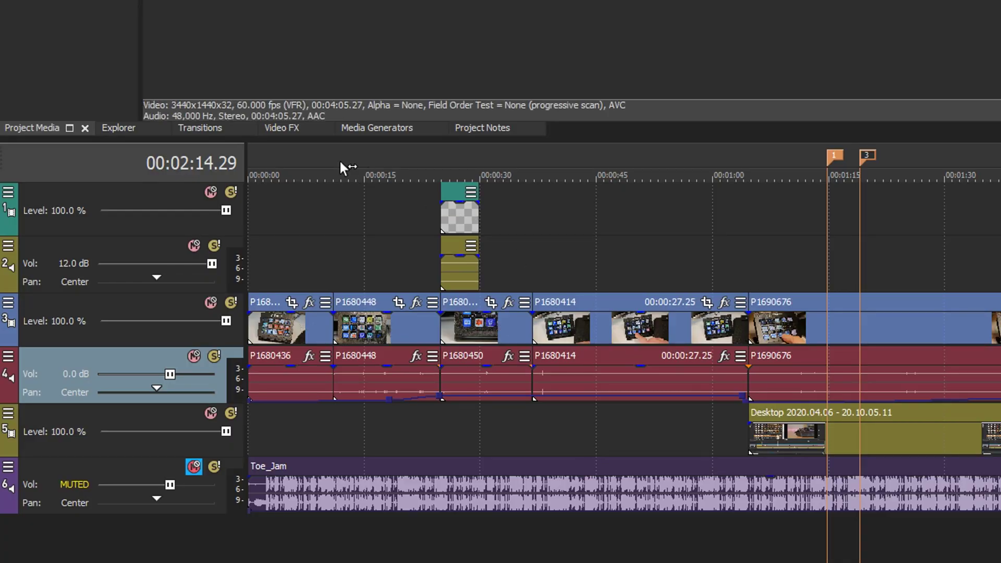
- Insert a marker named 'marker' at about 00:00:07.20
left_click(307, 157)
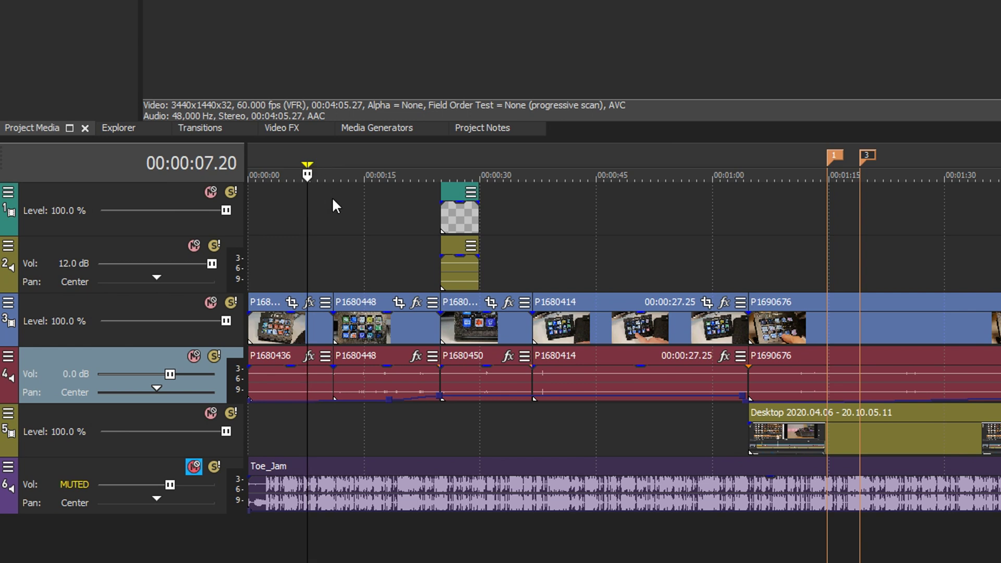
key("m")
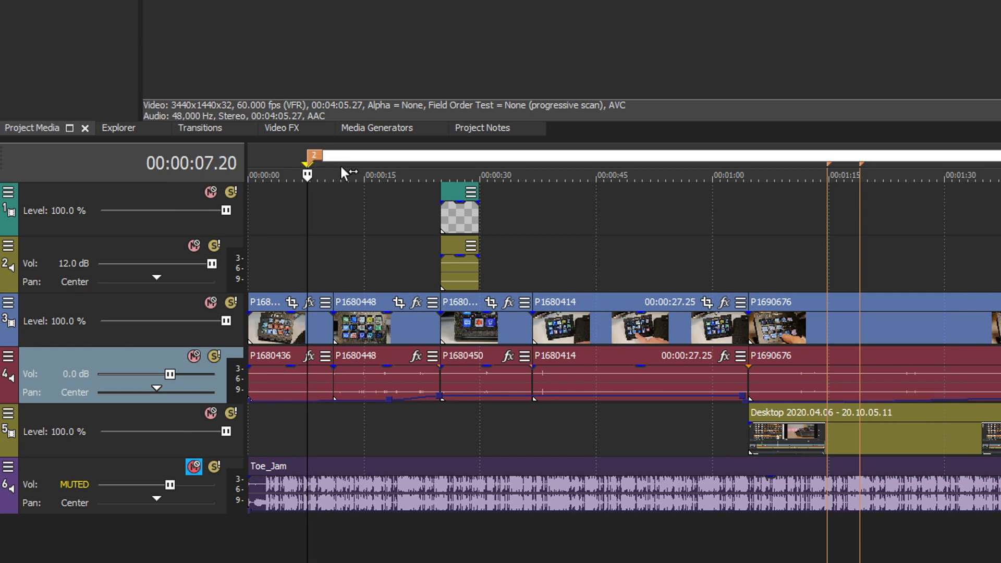
type("marker")
key("Return")
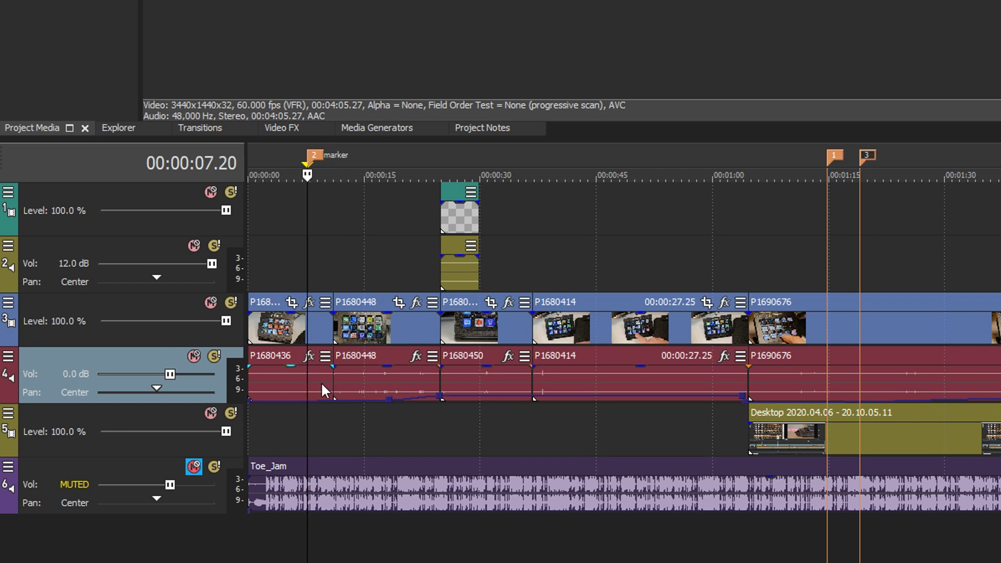
- Drag the muted music track's volume envelope, then select the P1690676 and Desktop clips
left_click(156, 467)
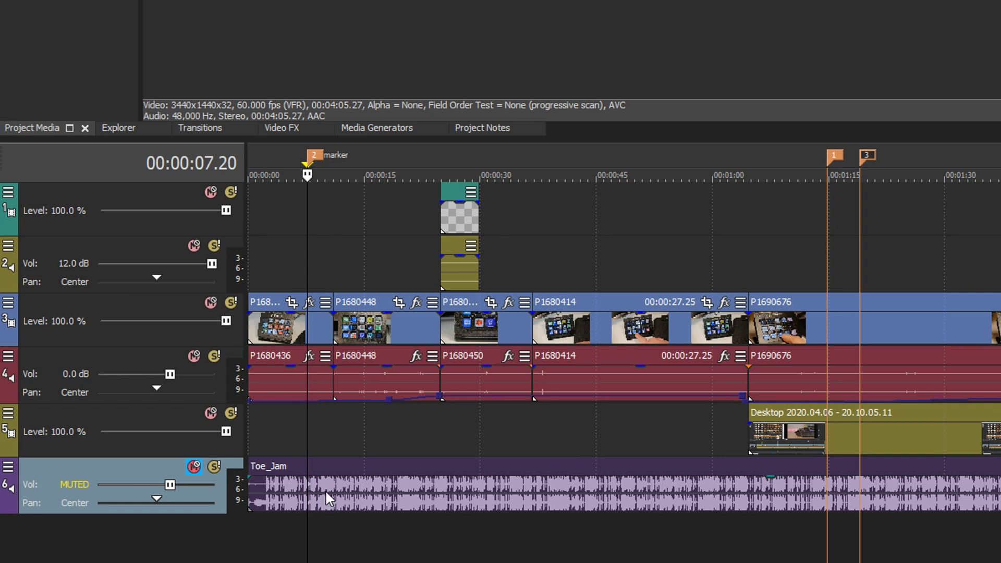
left_click_drag(326, 492, 320, 515)
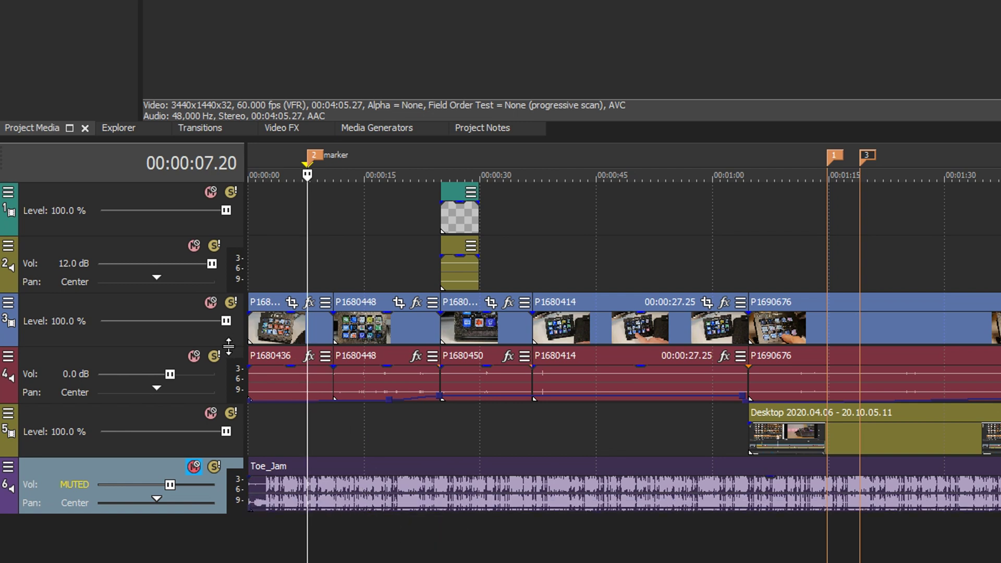
left_click(771, 317)
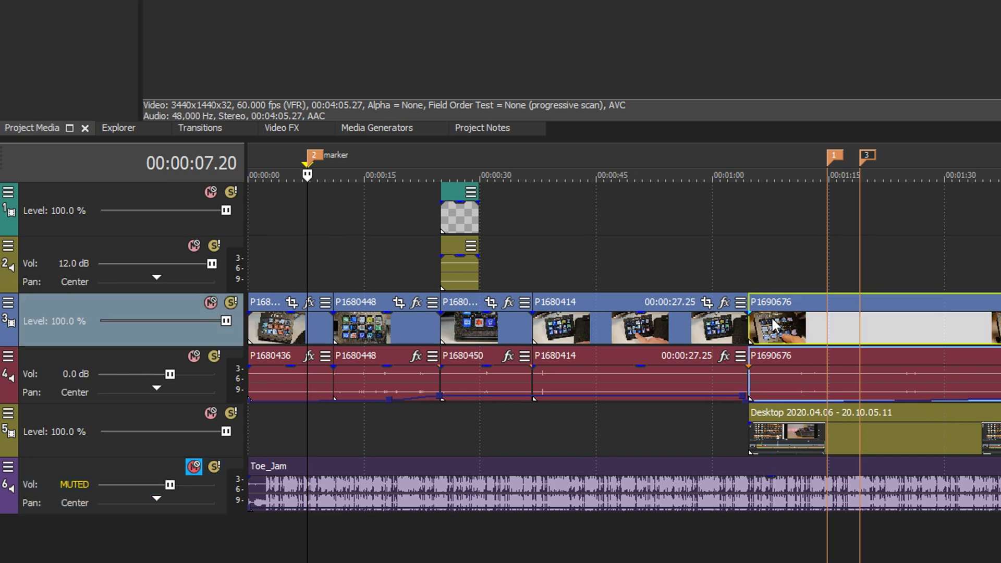
left_click(786, 417)
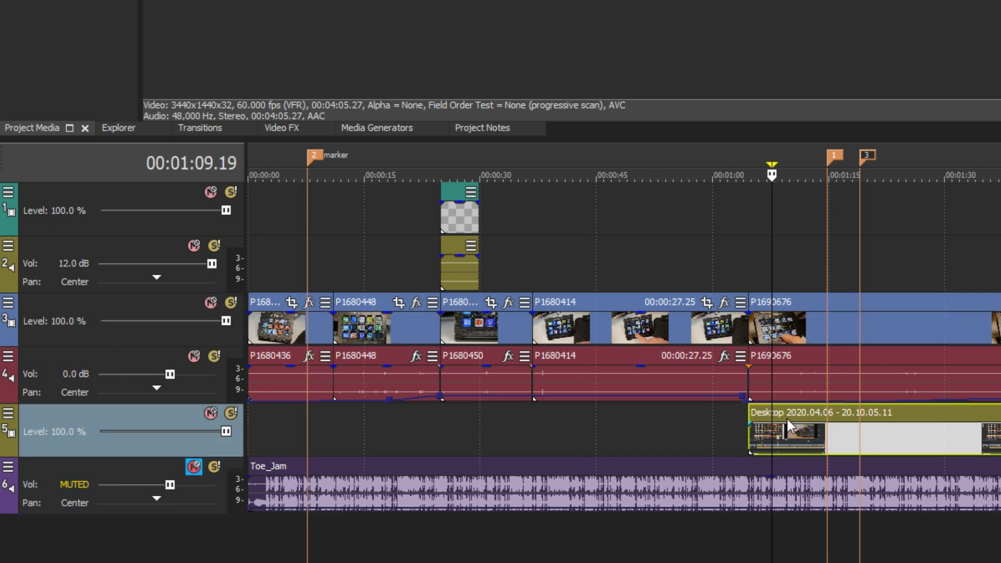
left_click(796, 323)
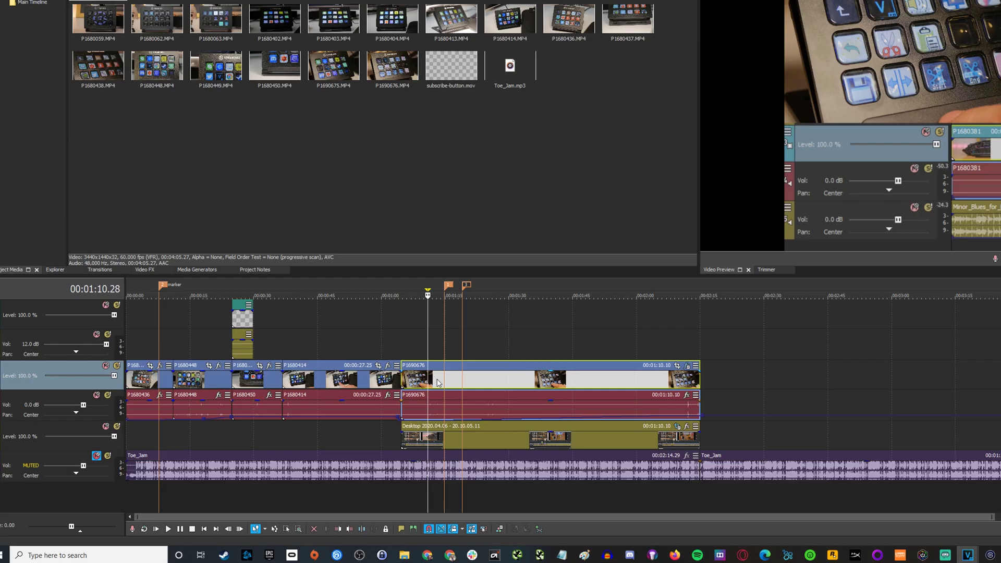
- Browse the P1690676 clip's context menu, Take submenu and Tools > Multicamera options
right_click(447, 379)
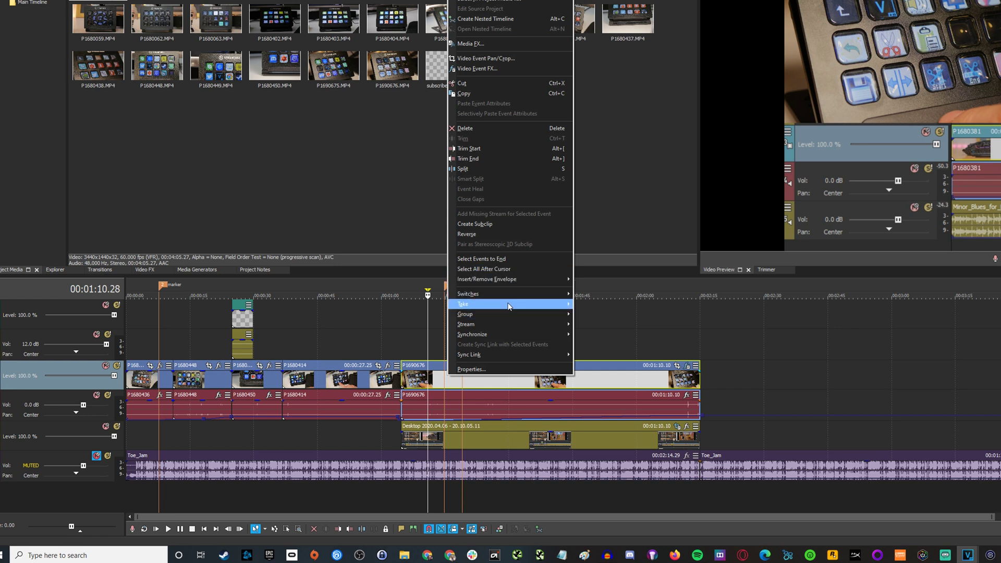
mouse_move(509, 306)
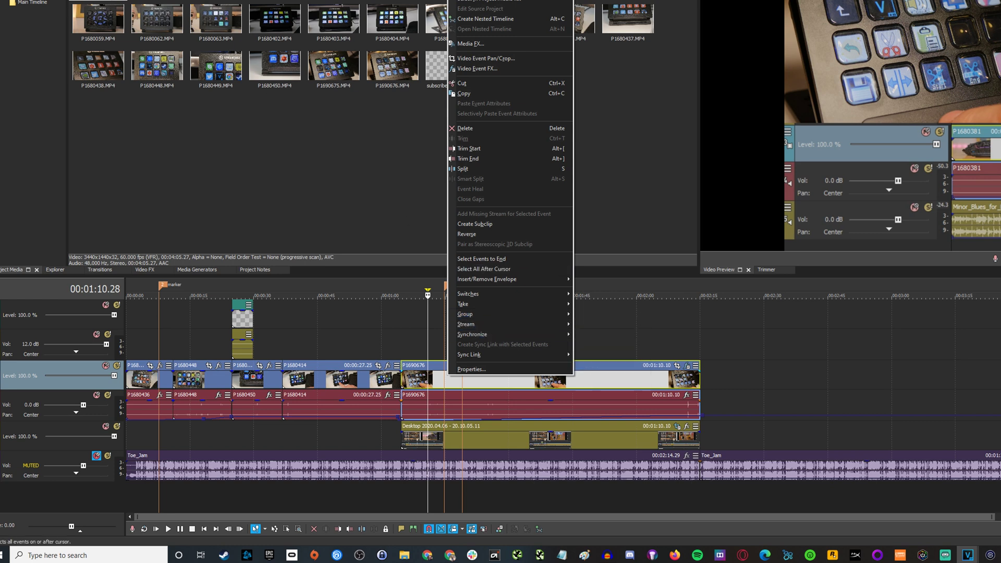
left_click(68, 0)
mouse_move(77, 104)
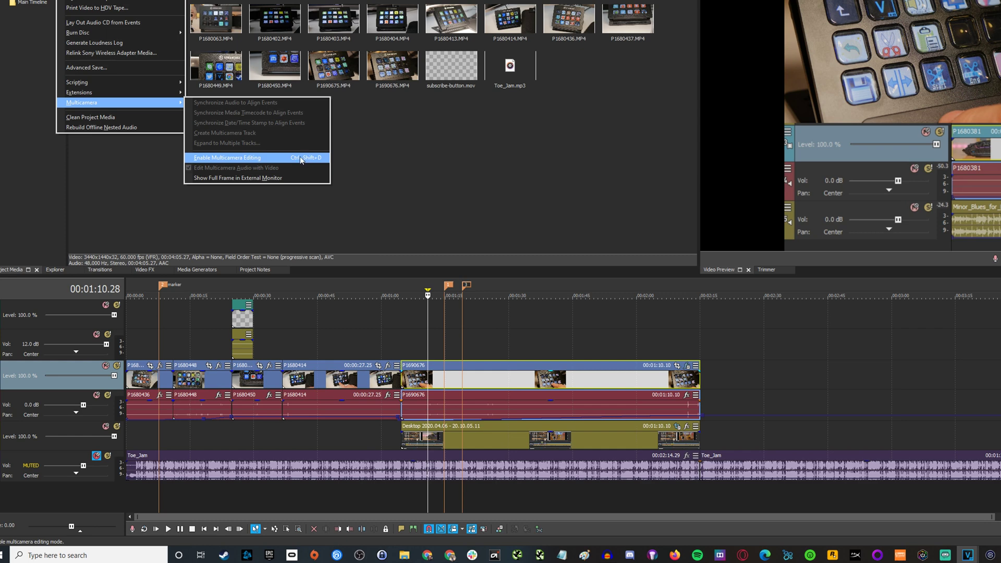
right_click(463, 385)
right_click(464, 384)
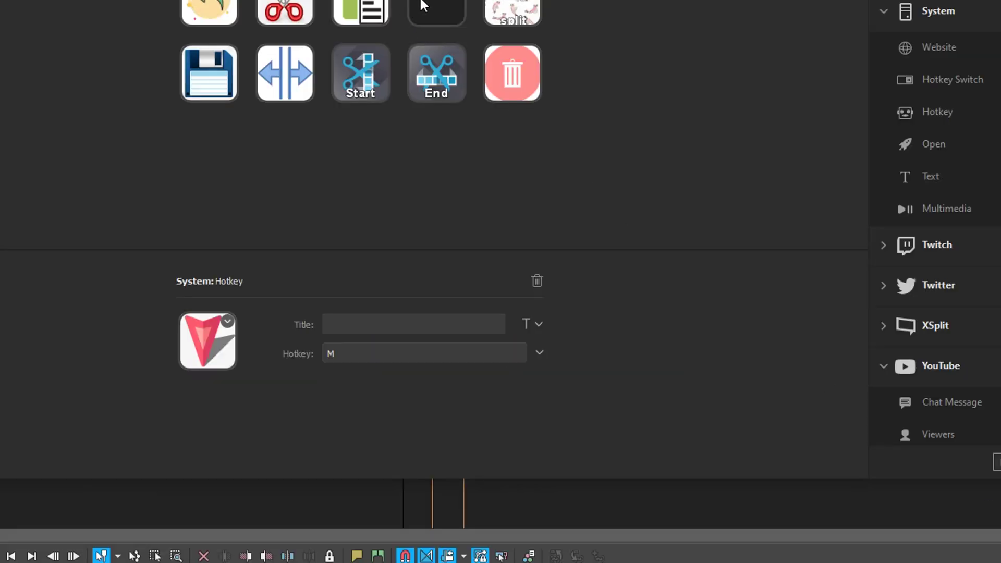
- Place a System Hotkey action on the empty folder key and open its special-key list
left_click(422, 7)
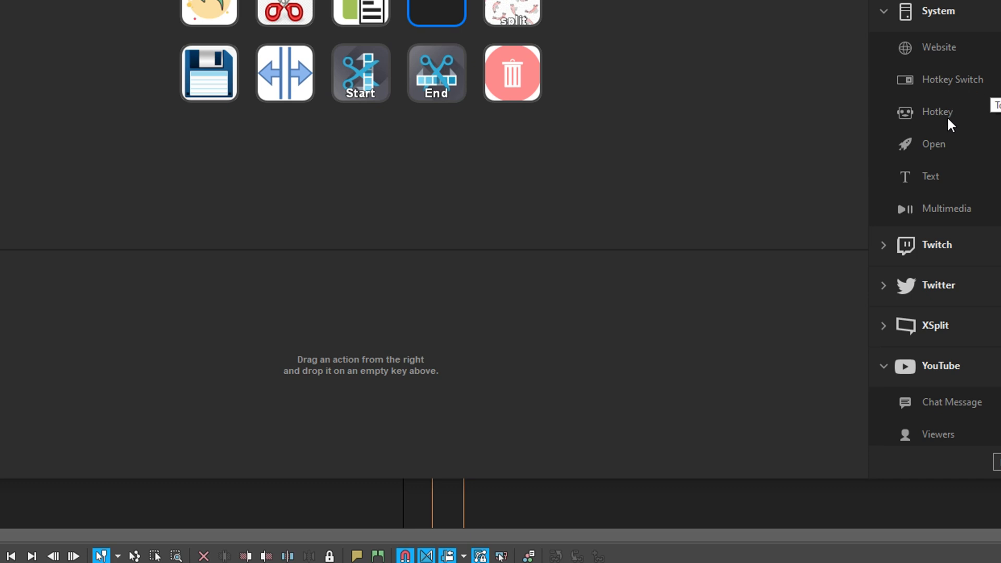
left_click_drag(933, 111, 442, 15)
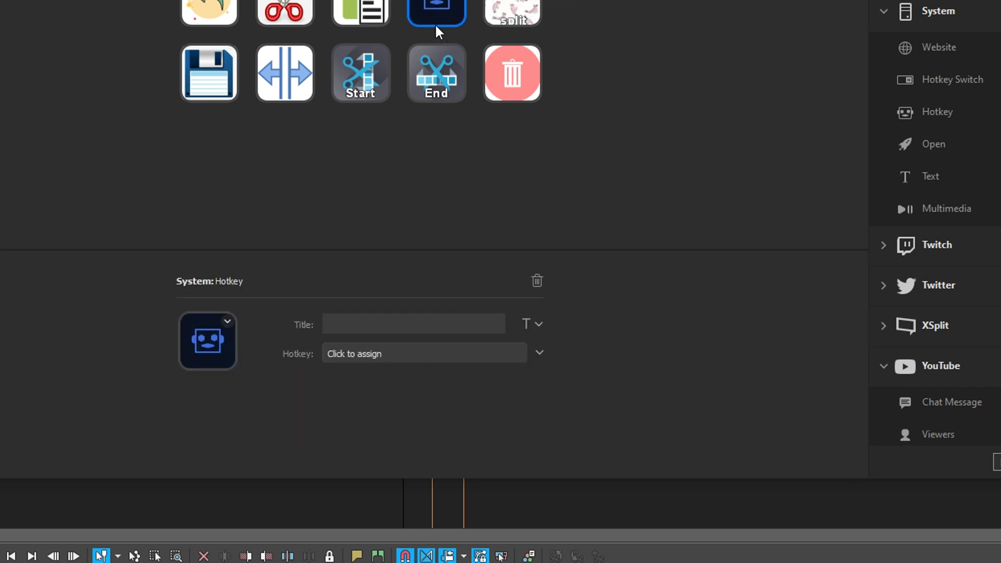
left_click(339, 356)
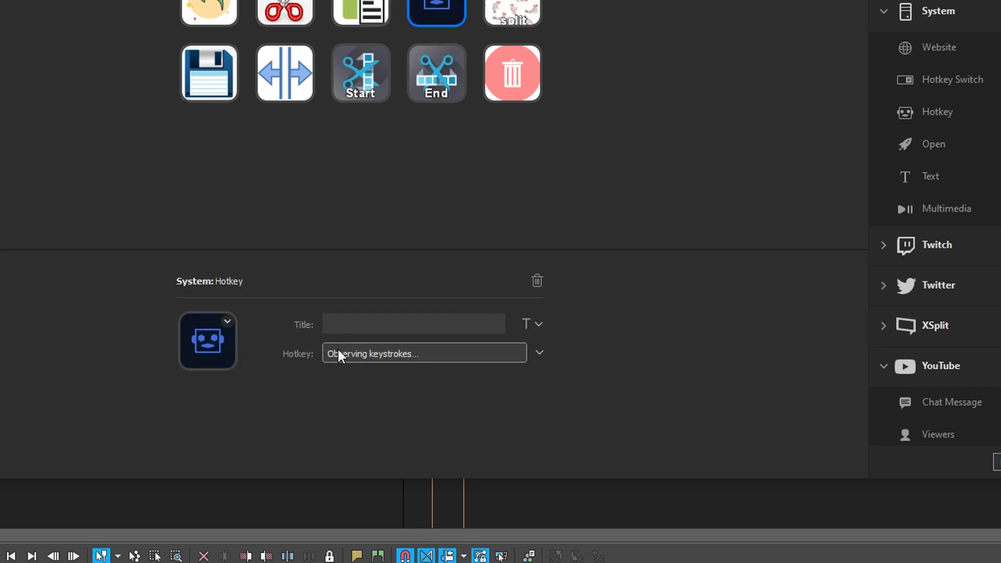
left_click(540, 353)
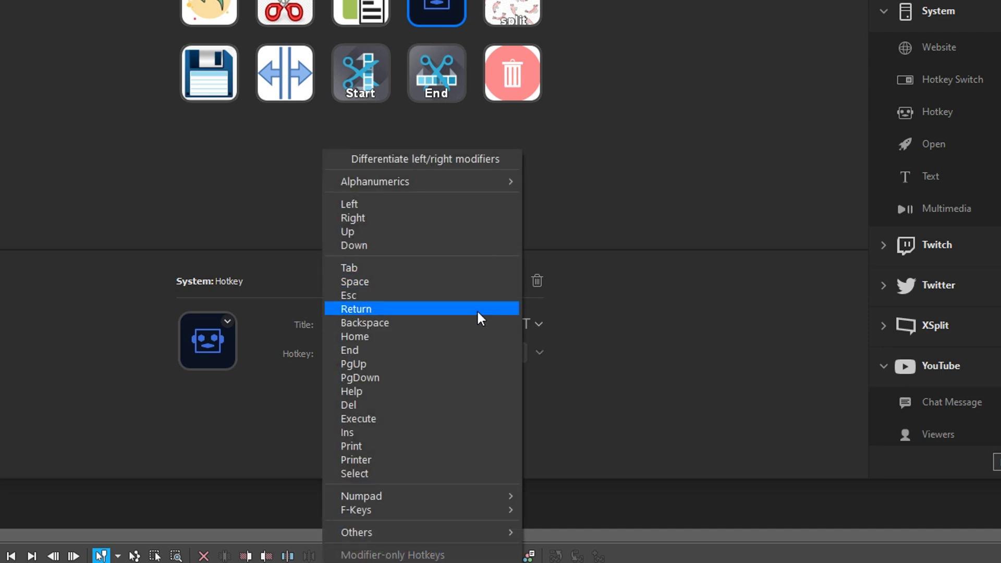
- Close the key list without assigning a key, then request deletion of the hotkey action
mouse_move(481, 492)
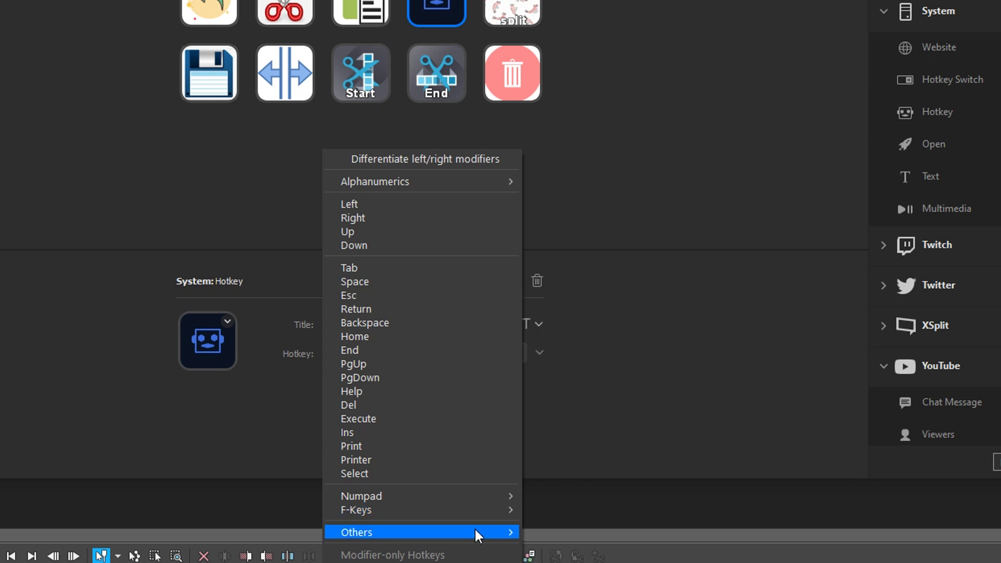
mouse_move(475, 531)
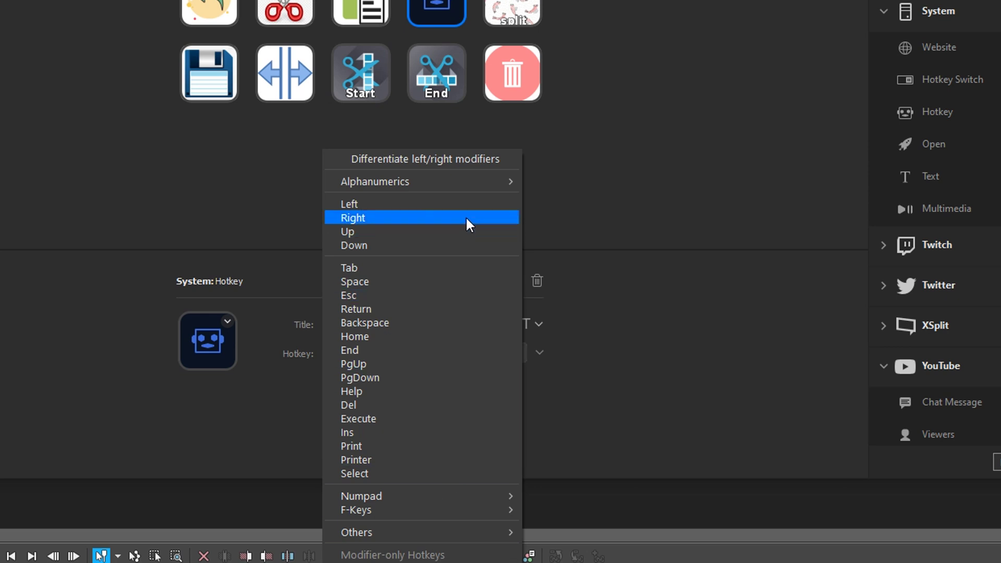
mouse_move(469, 188)
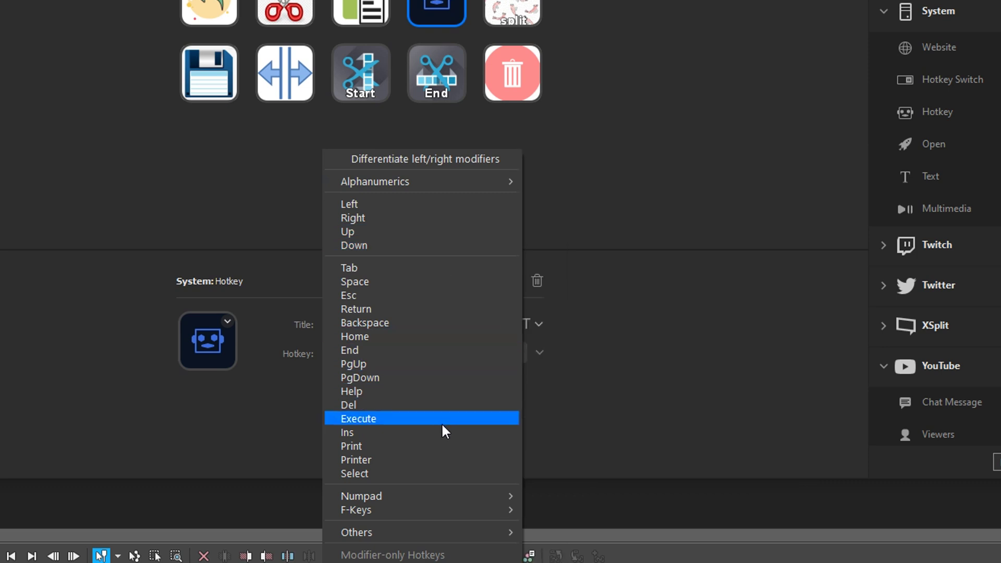
left_click(678, 256)
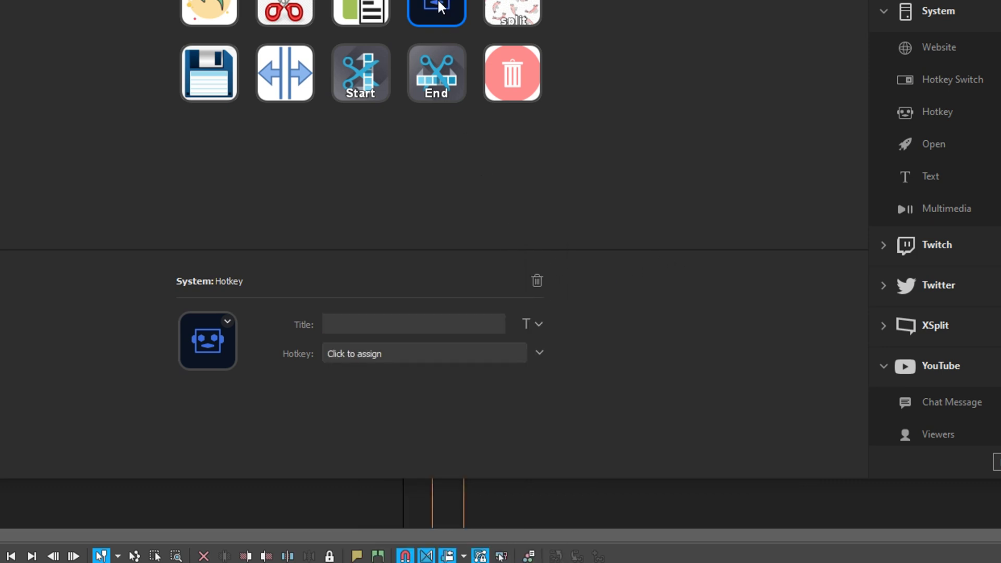
key("Delete")
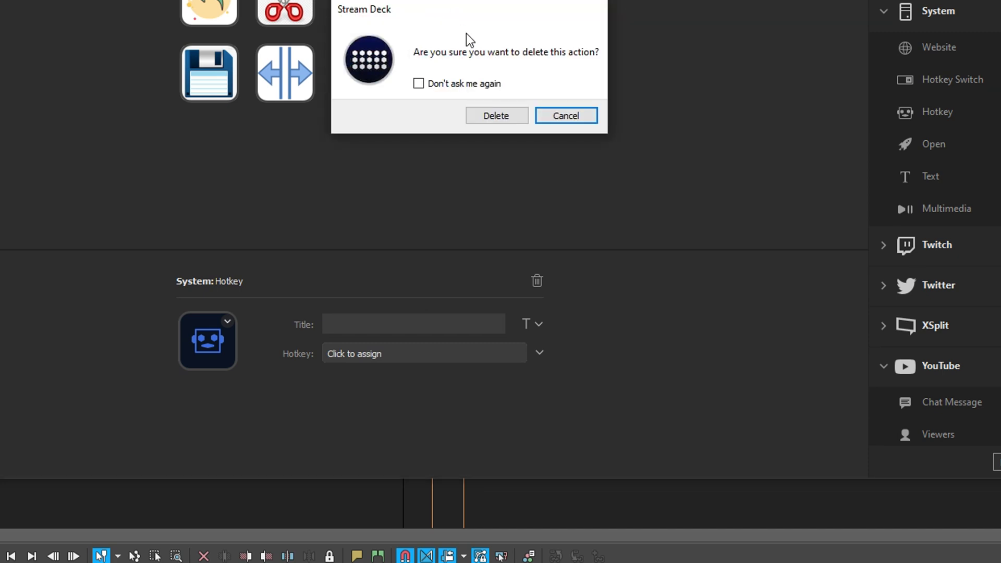
- Confirm deleting the blank hotkey and place a Multi Action on the empty key
left_click(496, 116)
scroll(767, 198, "up", 3)
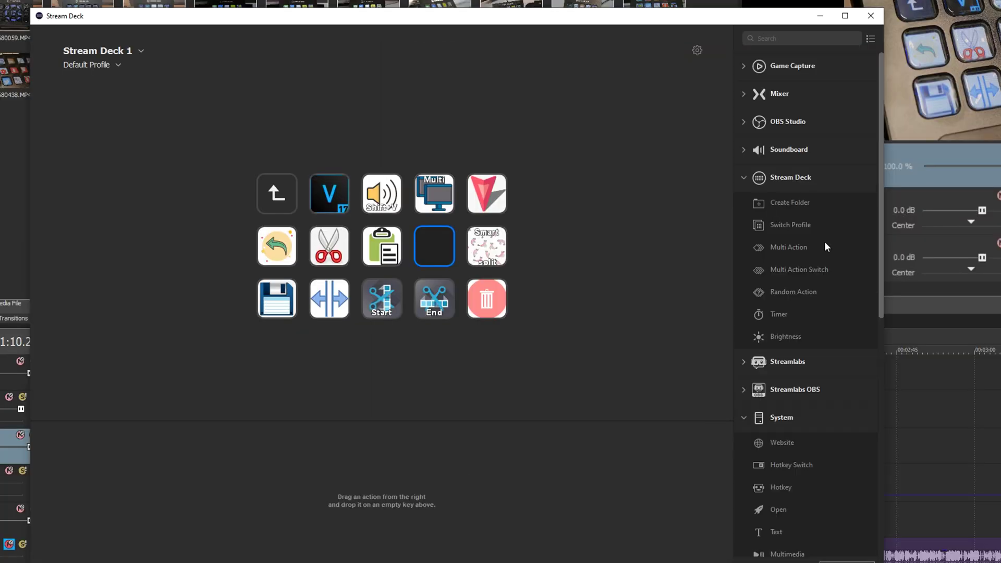
mouse_move(781, 245)
left_mouse_down()
mouse_move(706, 258)
mouse_move(423, 246)
left_mouse_up()
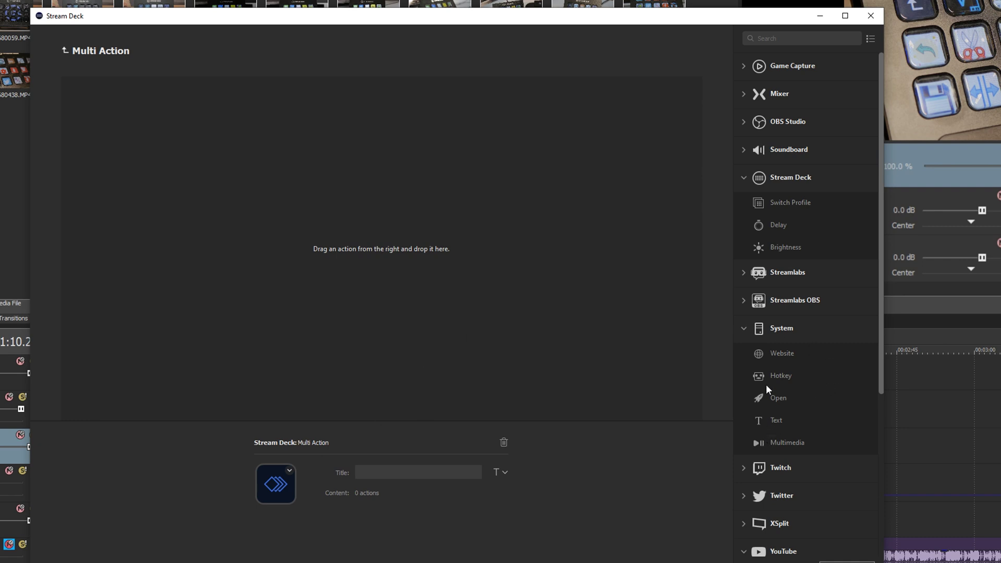
- Add a first System Hotkey step to the Multi Action list
scroll(752, 347, "down", 5)
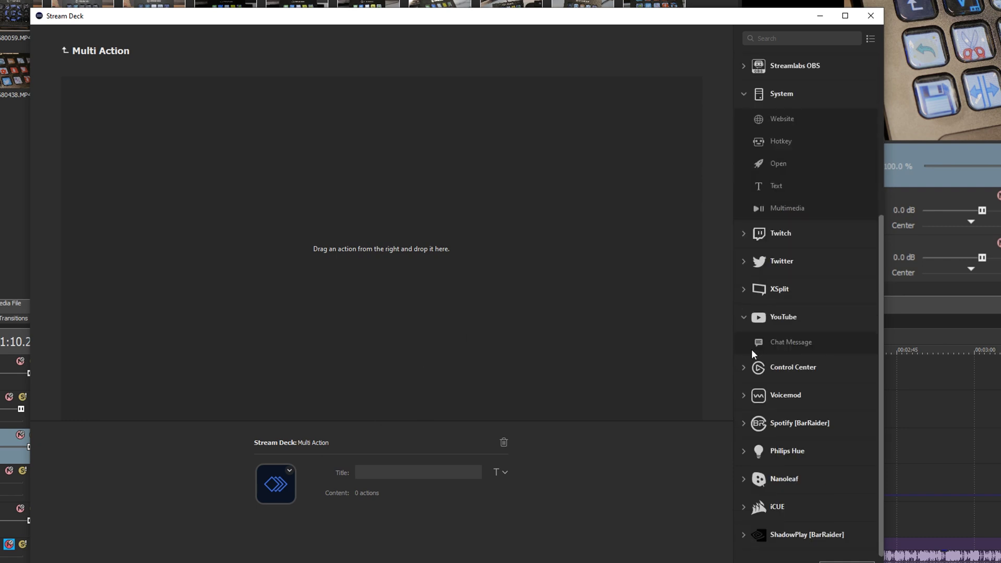
scroll(752, 349, "up", 3)
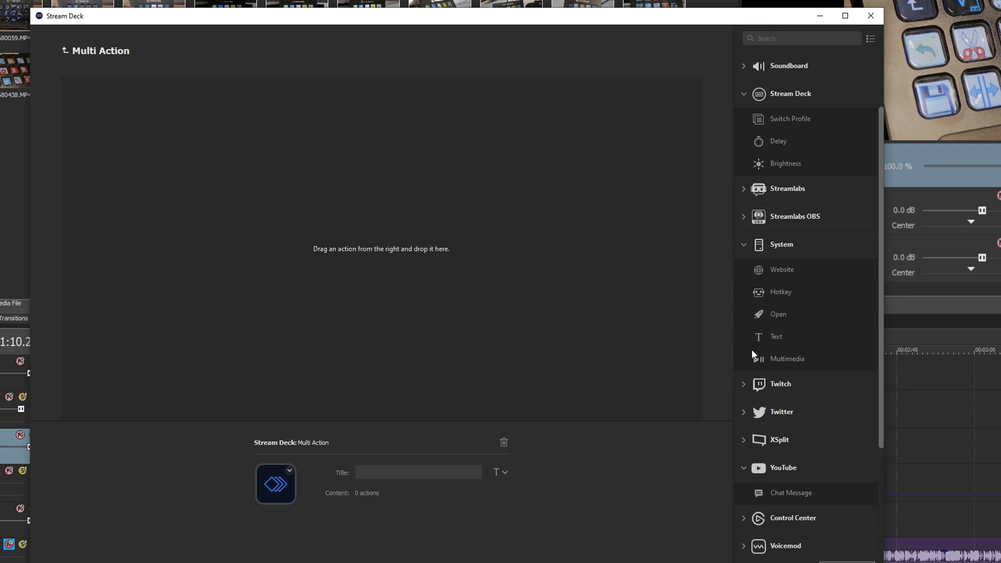
scroll(752, 348, "up", 2)
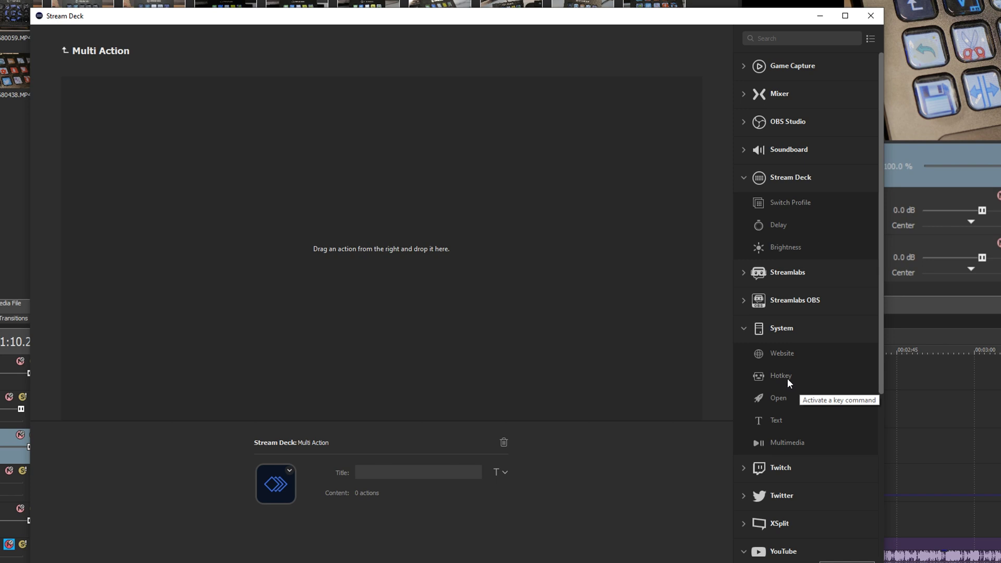
left_click_drag(787, 378, 298, 189)
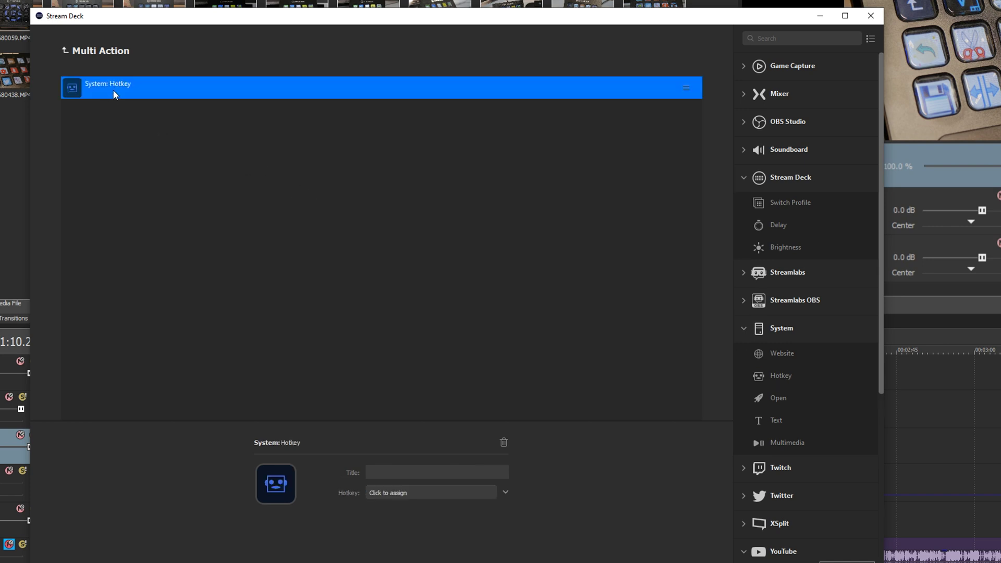
- Set the first two Multi Action hotkey steps to Ctrl+X and Ctrl+V
left_click(392, 498)
key("ctrl+x")
left_click_drag(780, 376, 407, 352)
left_click(430, 493)
key("ctrl+v")
left_click(319, 224)
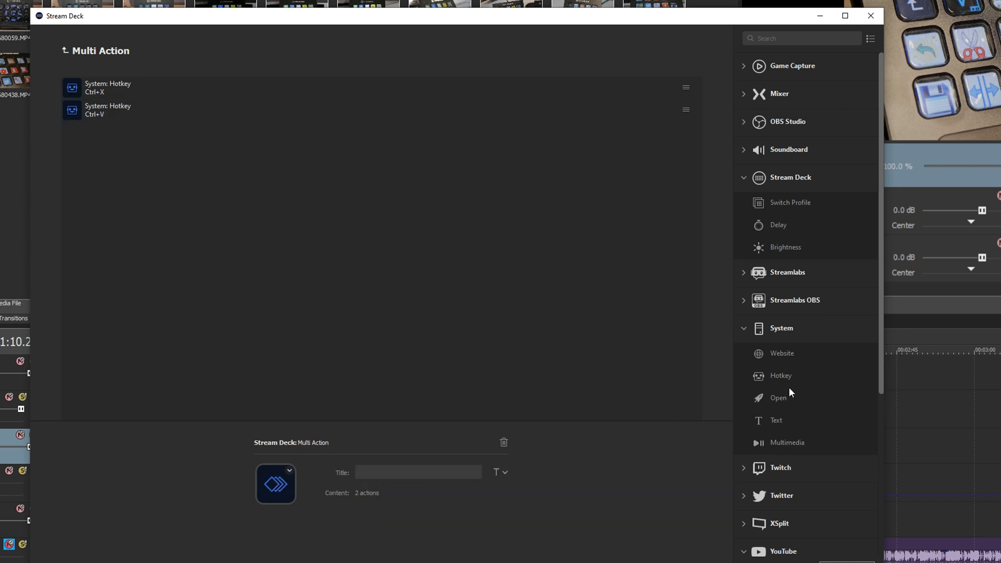
- Add a third hotkey step set to Ctrl+Home
left_click_drag(789, 377, 327, 233)
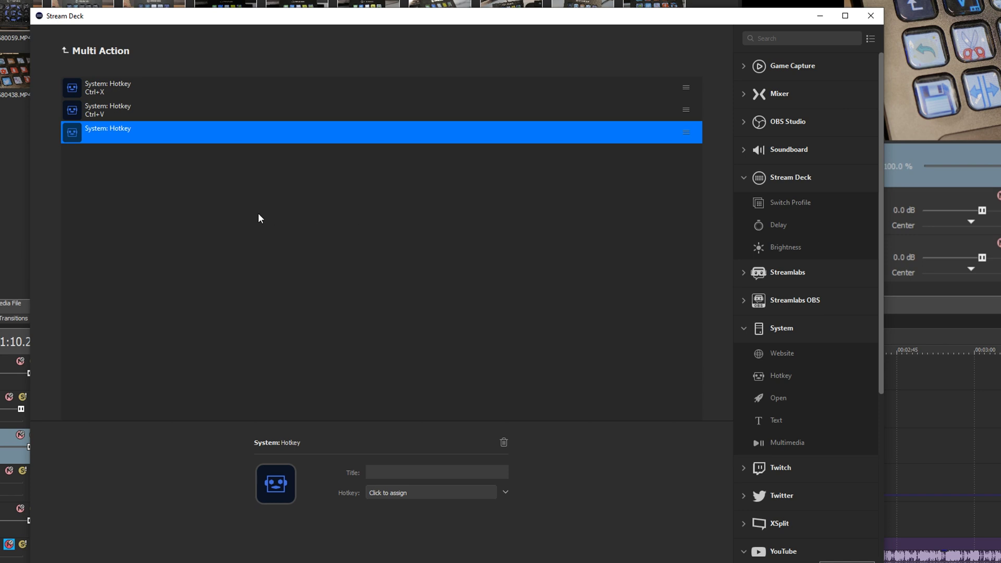
left_click(392, 493)
key("ctrl")
key("ctrl+Home")
left_click(140, 174)
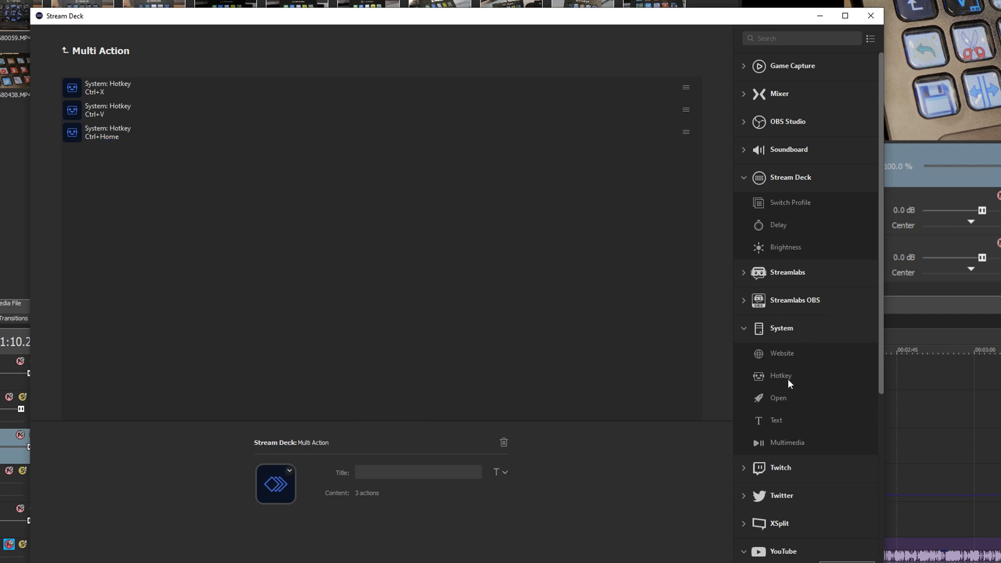
- Add a fourth hotkey step set to Shift+V and return to the folder's keys
left_click_drag(787, 378, 291, 241)
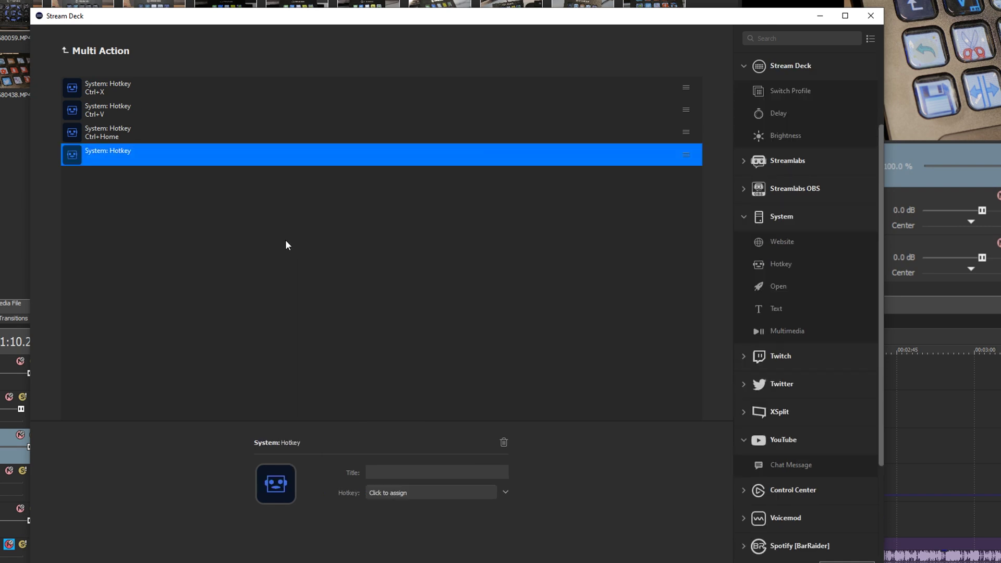
left_click(393, 492)
key("shift+v")
left_click(193, 223)
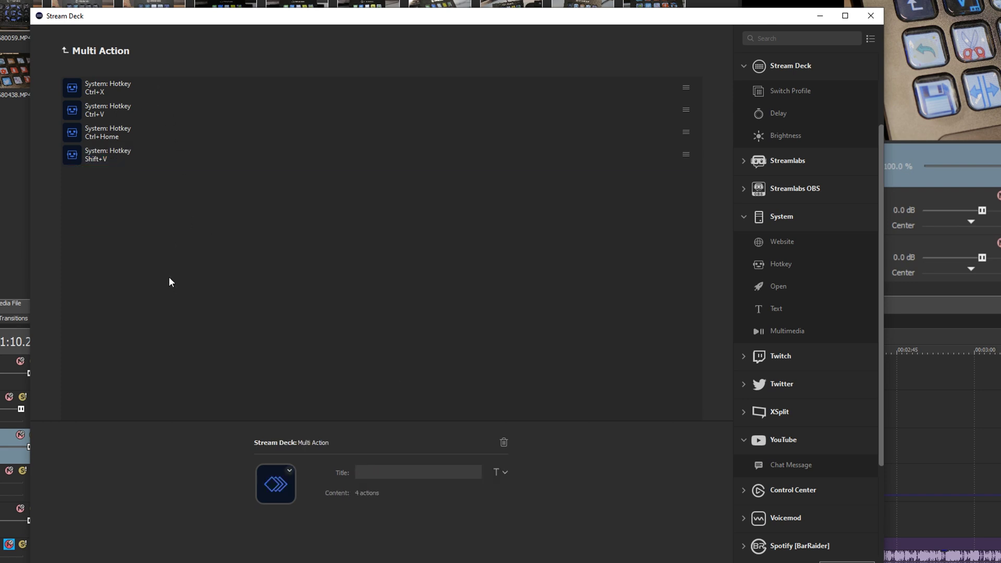
left_click(62, 49)
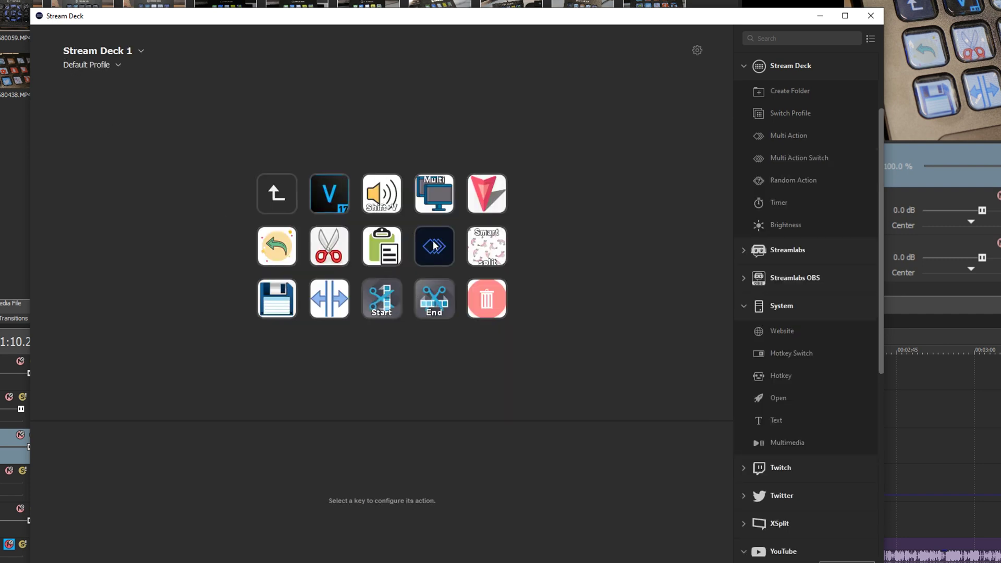